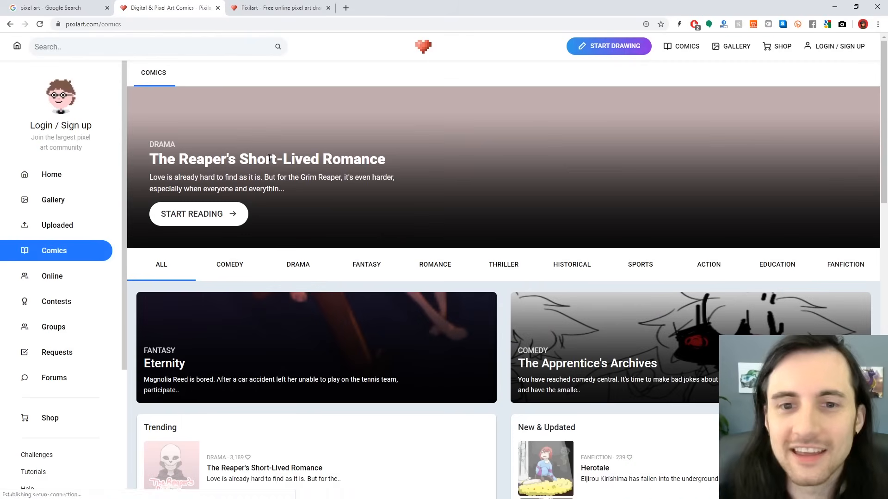
Look through the comics page and the home feed, and open the account's profile page
scroll(426, 258, down, 5)
scroll(428, 261, down, 4)
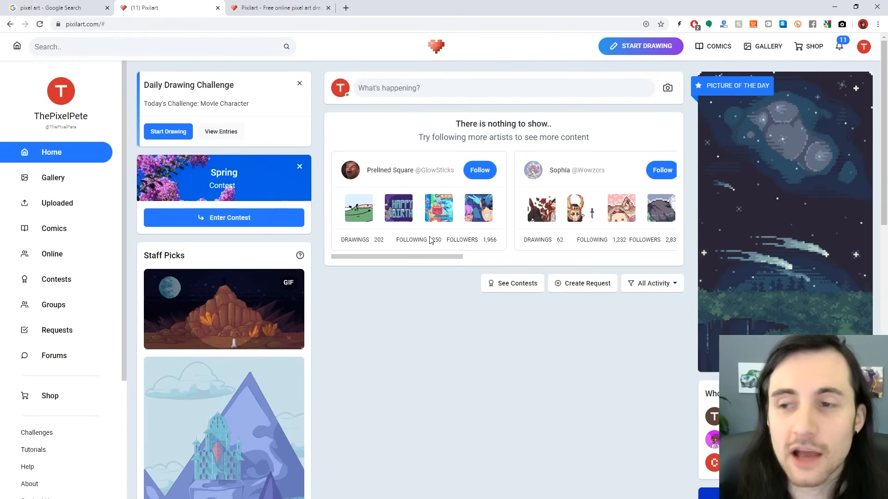
scroll(431, 378, down, 9)
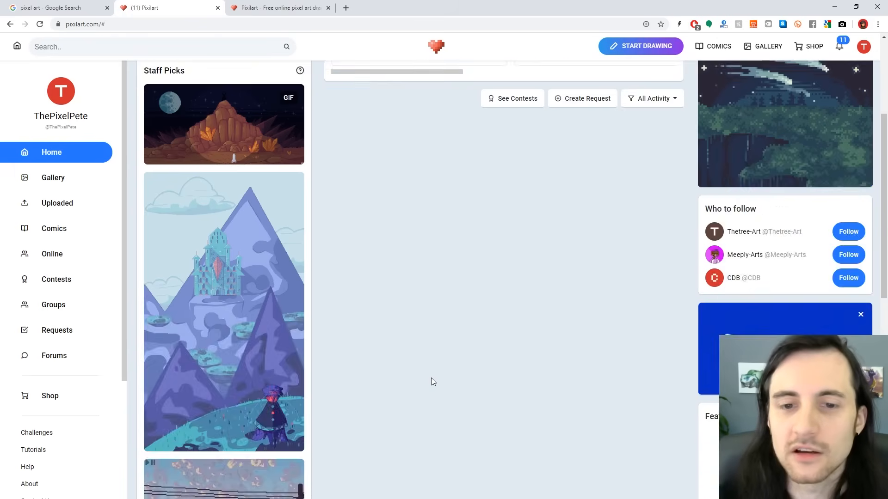
scroll(431, 378, up, 6)
scroll(431, 378, up, 3)
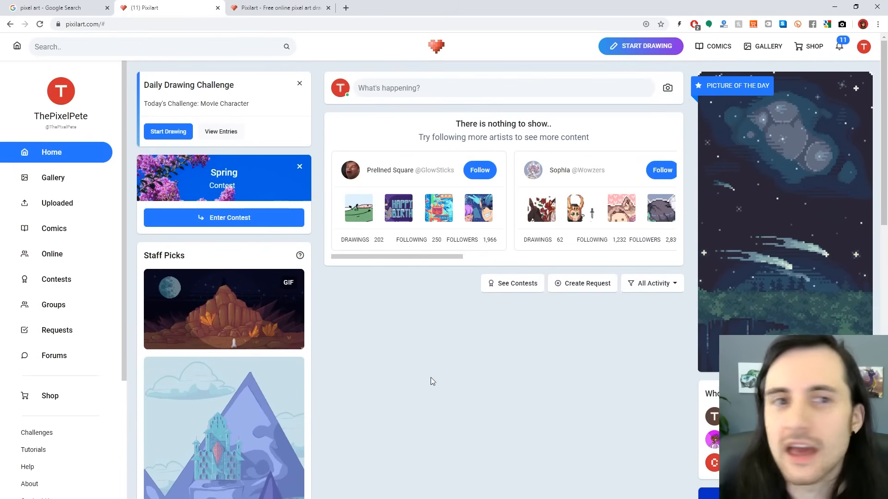
click(67, 121)
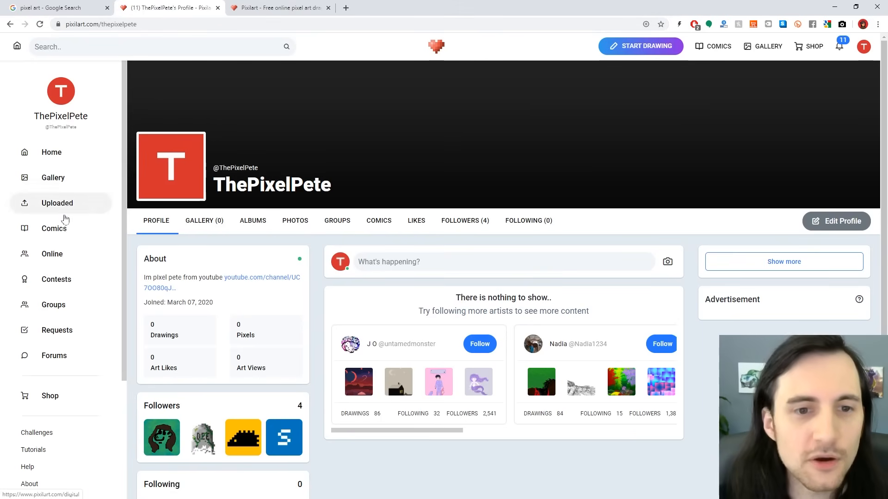
Open the Tutorials page and look through the listed pixel art tutorials
scroll(73, 310, down, 2)
scroll(73, 310, down, 1)
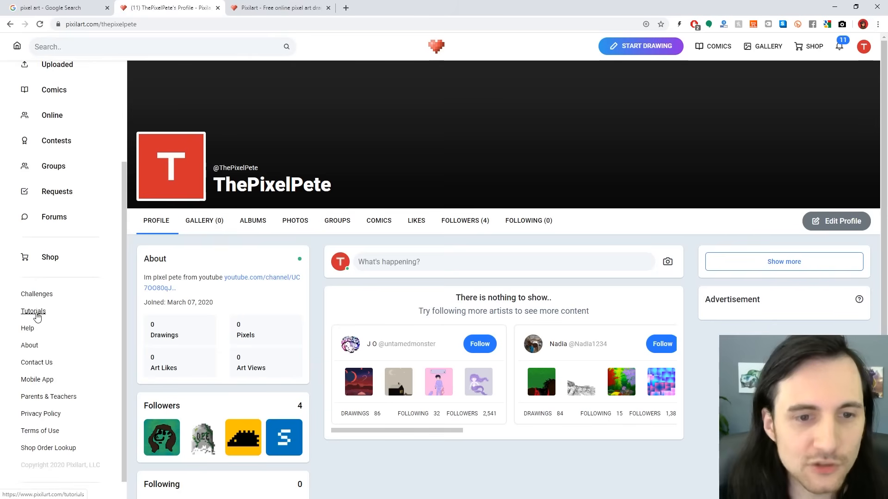
click(34, 313)
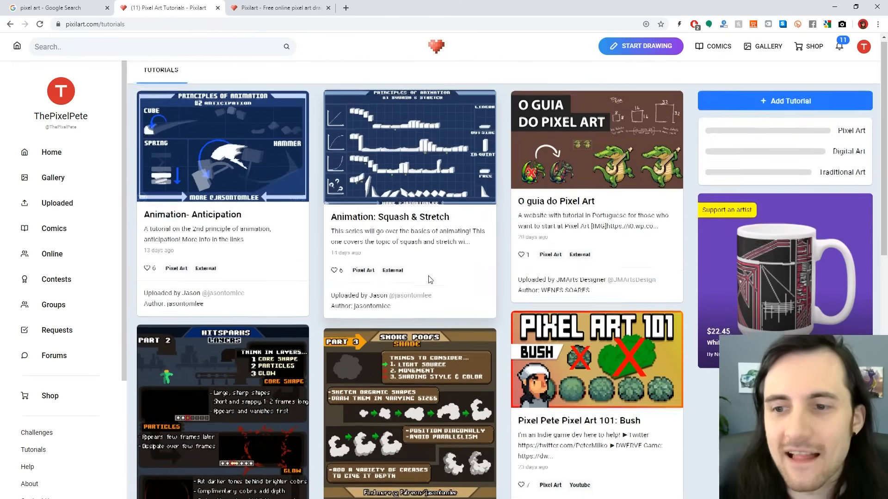
scroll(631, 228, down, 6)
scroll(631, 228, up, 3)
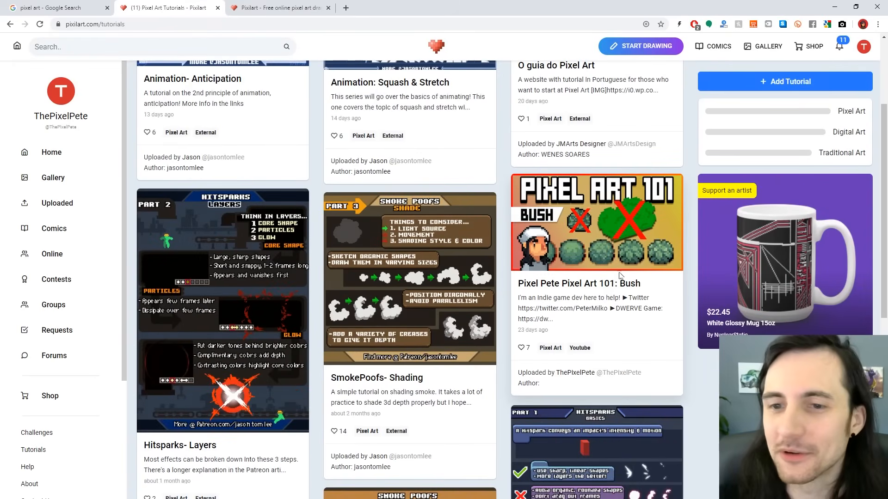
scroll(603, 275, up, 3)
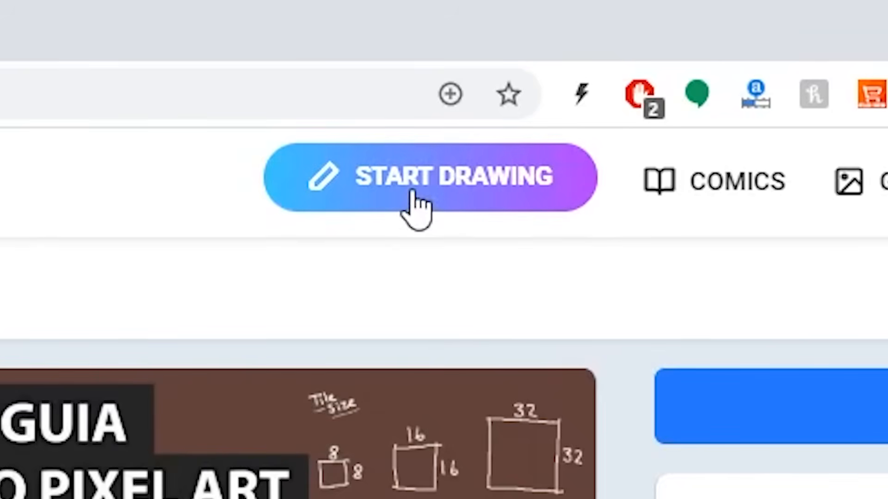
Open the drawing editor, view the Mobile App information and close the startup dialog
click(413, 194)
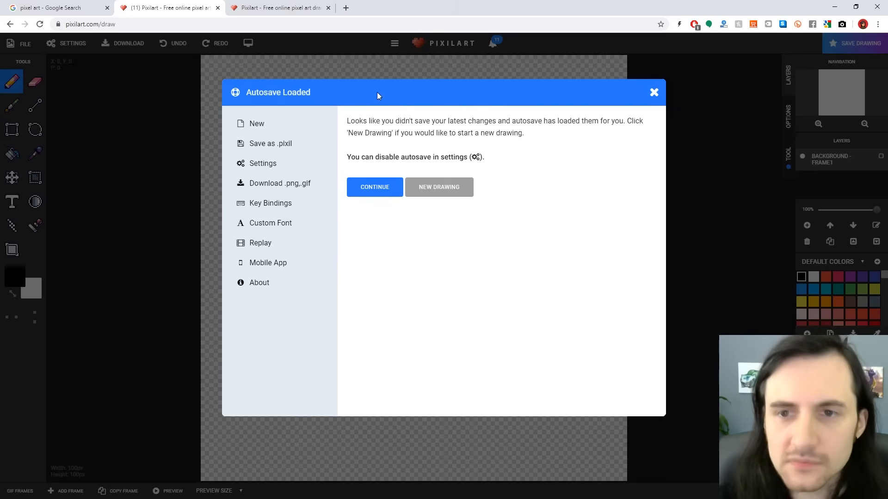
click(273, 263)
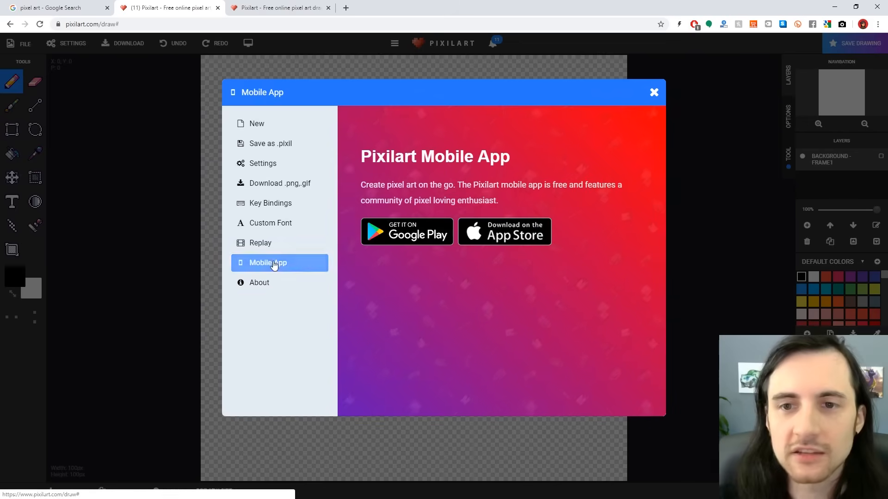
click(654, 93)
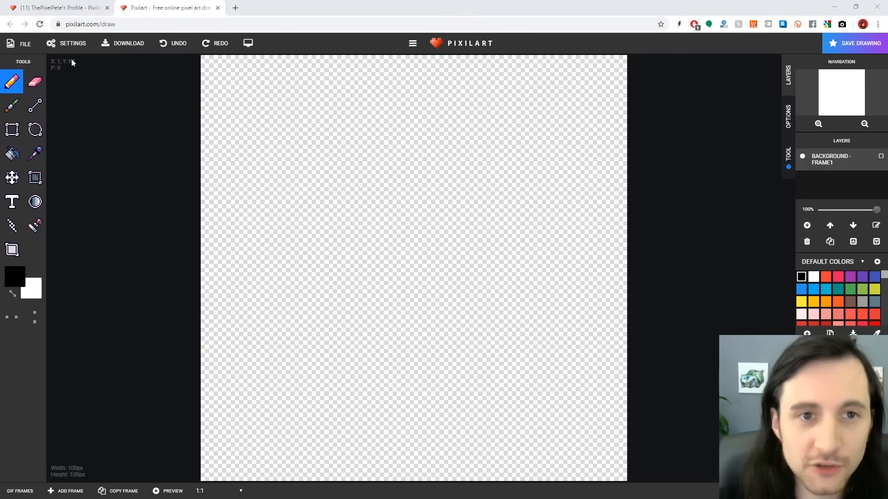
Try the Default, Username, Peppermint and Wolf icon sets in the editor settings, and choose Set by Slinky 16
click(68, 45)
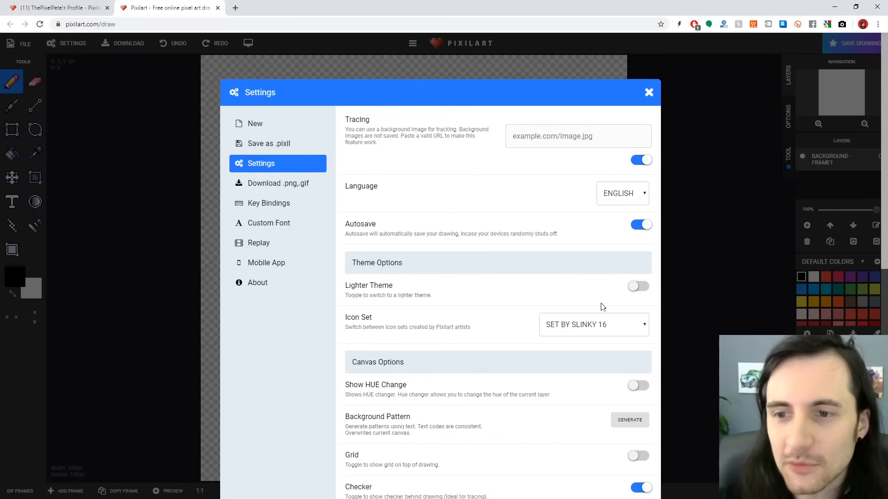
click(576, 327)
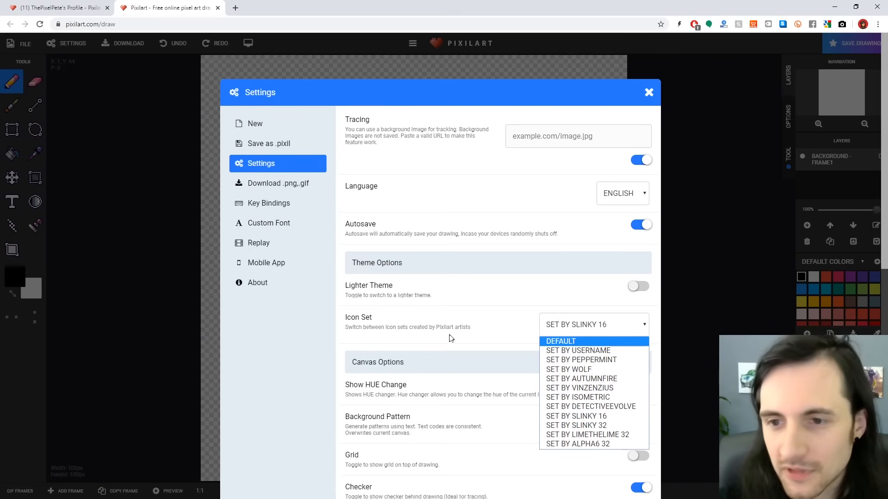
click(561, 341)
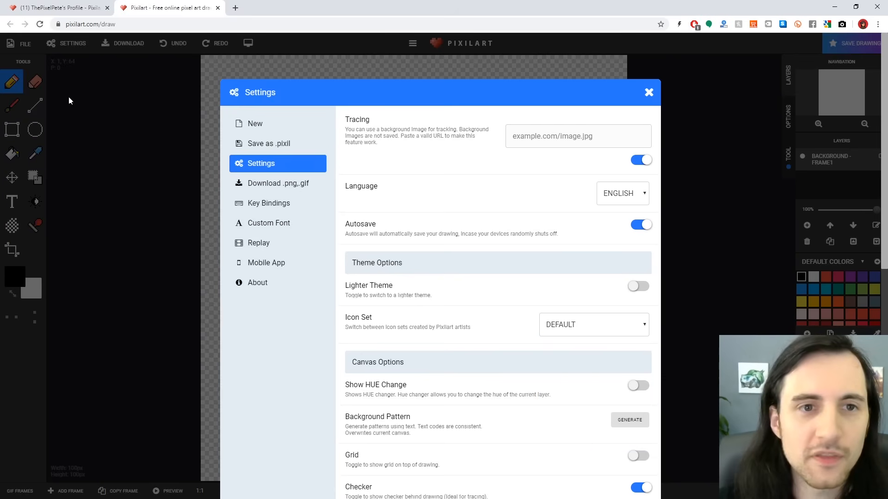
click(543, 332)
click(579, 351)
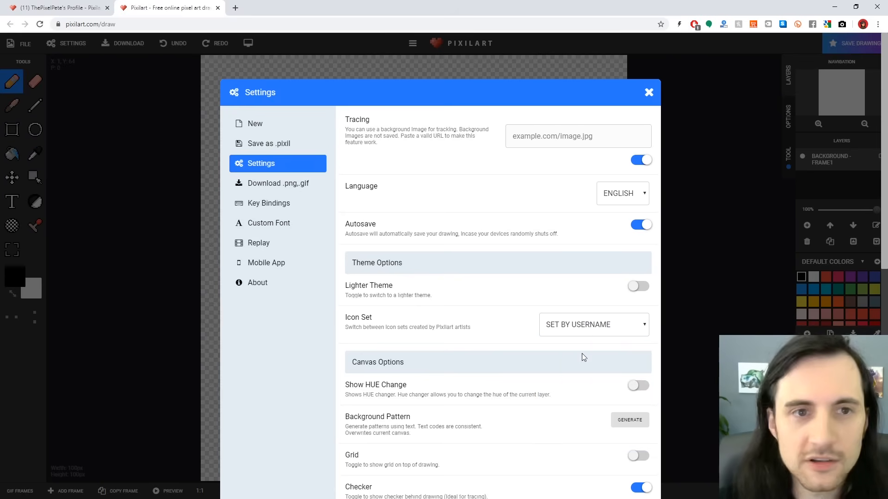
click(585, 332)
click(590, 360)
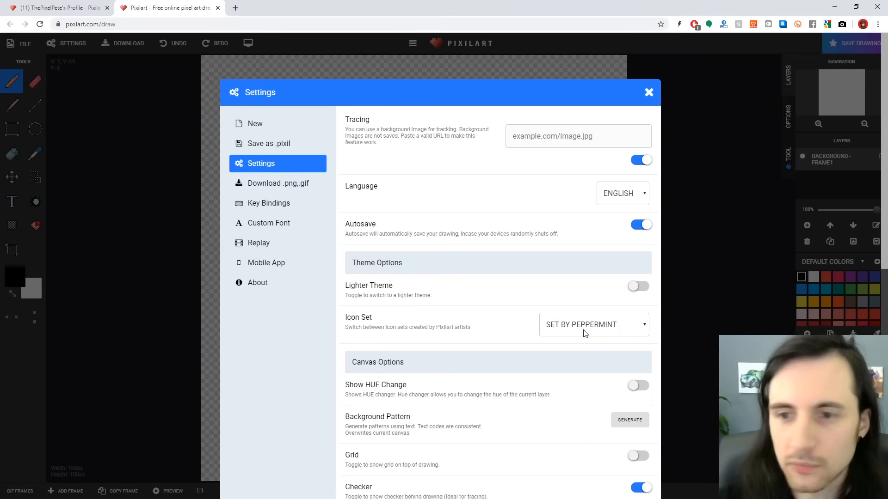
click(585, 332)
click(584, 369)
click(582, 329)
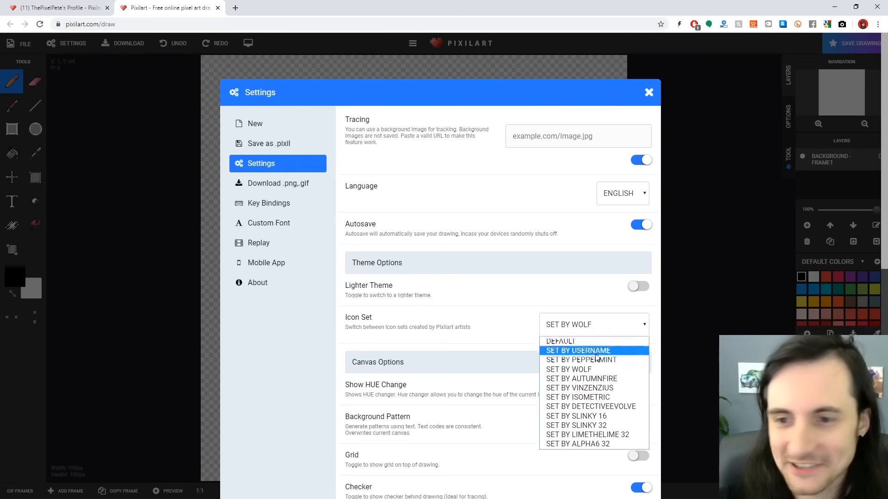
click(590, 416)
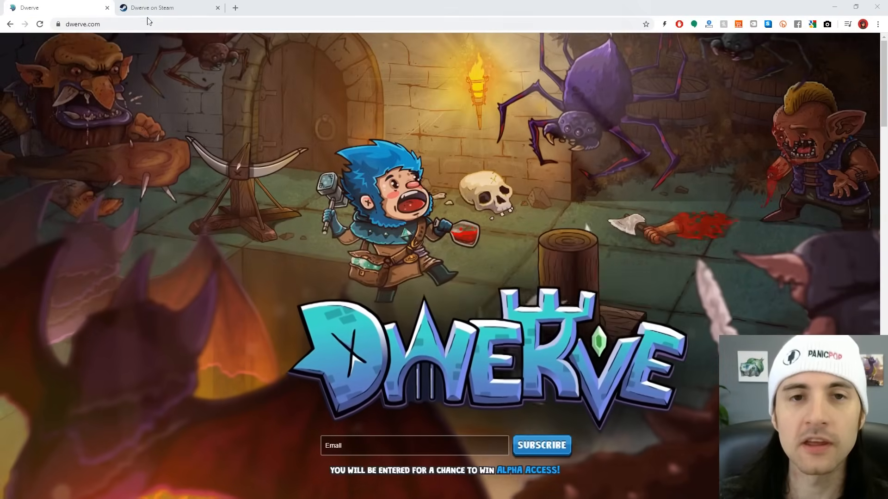
View the Dwerve page on Steam
click(153, 7)
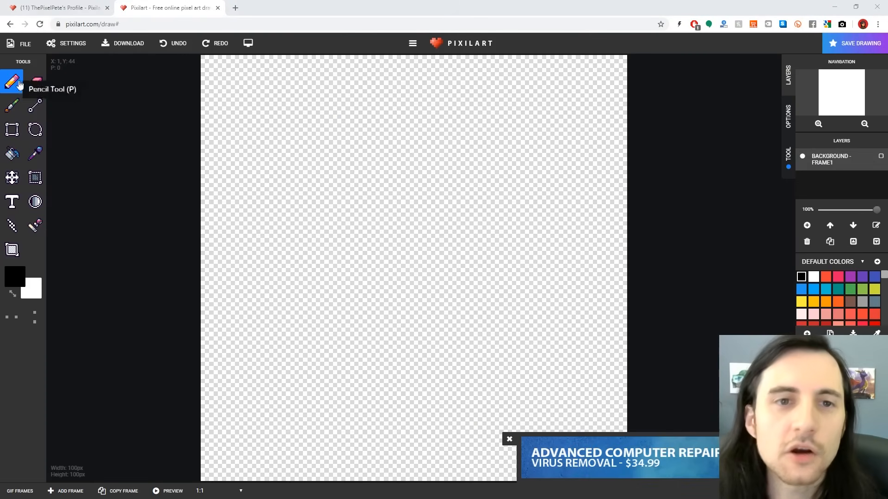
Create a new drawing 32 px wide and 32 px high
click(24, 49)
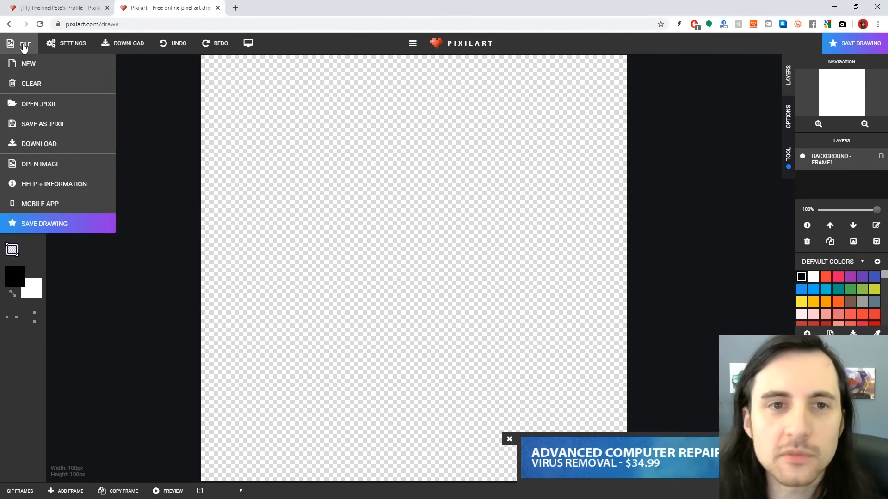
click(33, 70)
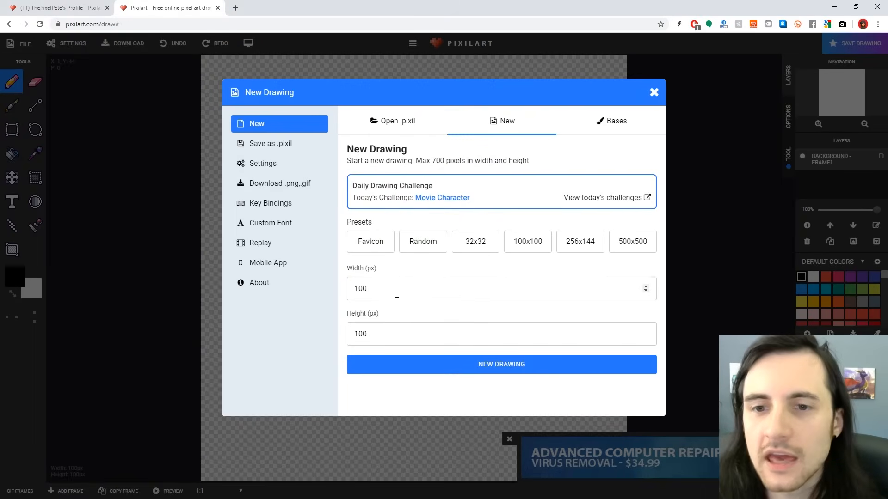
double_click(405, 289)
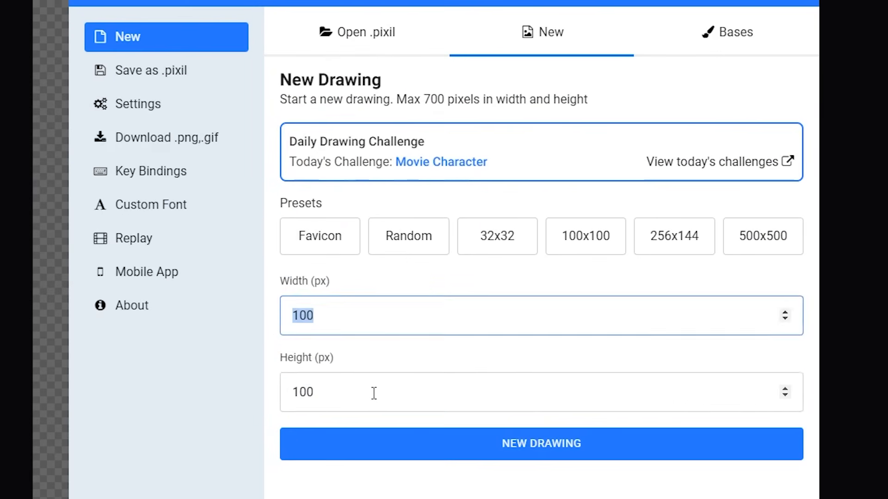
double_click(374, 393)
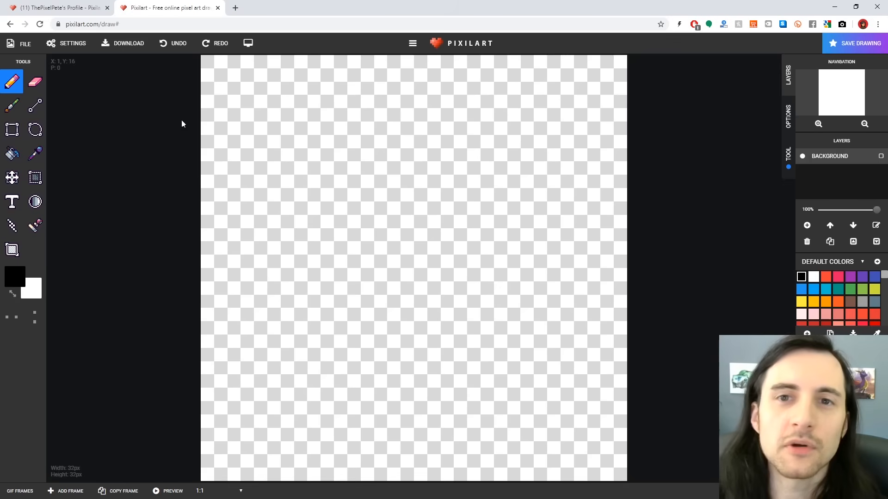
Switch the editor to full screen and draw a black pixel and a black test stroke with the Pencil tool
click(248, 47)
click(433, 148)
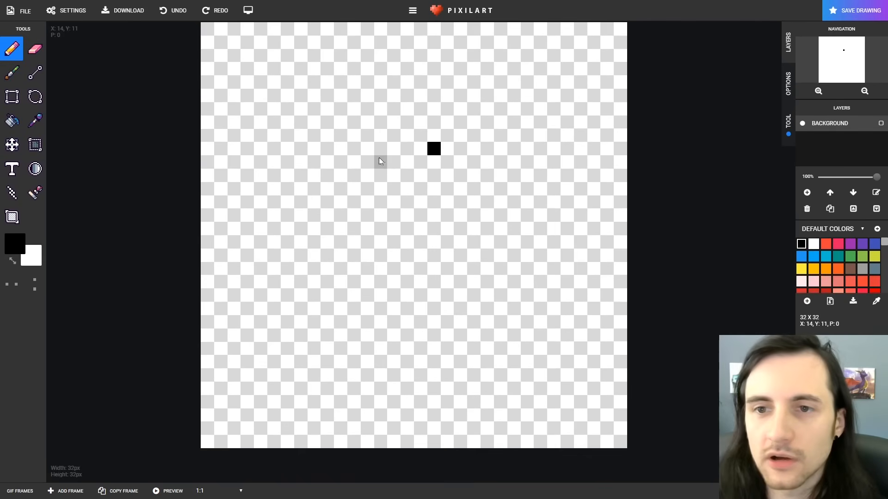
mouse_move(421, 148)
mouse_down()
mouse_move(405, 149)
mouse_move(540, 275)
mouse_up()
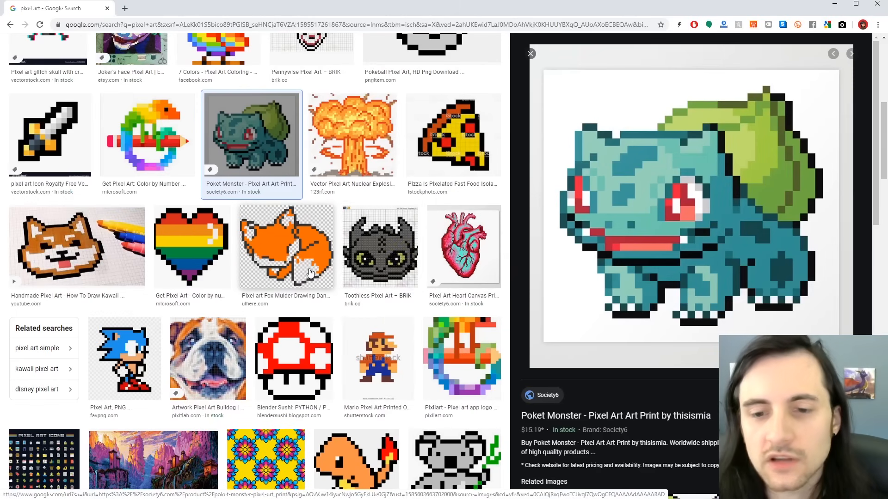
Close the pixel art image search and open the red treasure chest image in the Pixilart editor
scroll(310, 273, down, 2)
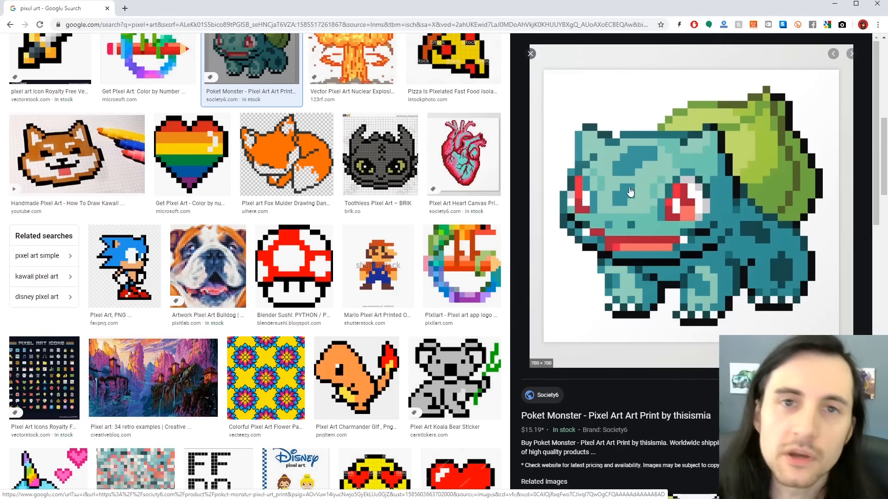
click(107, 9)
click(20, 44)
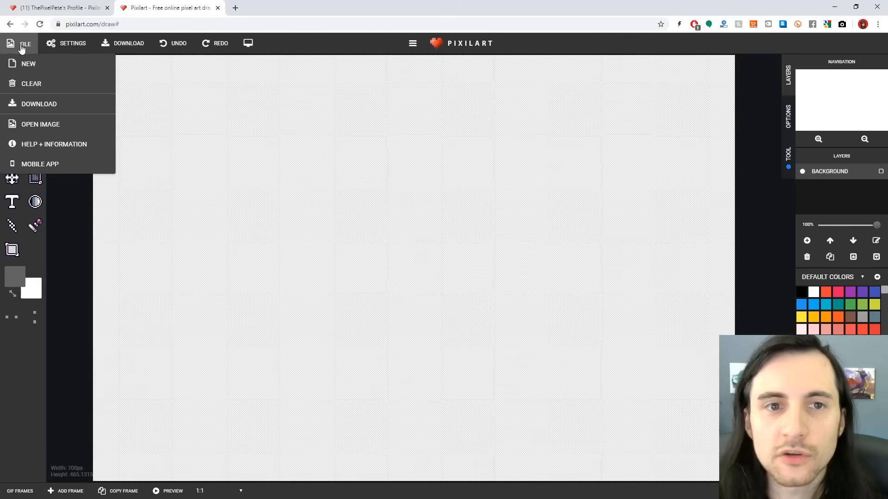
click(48, 132)
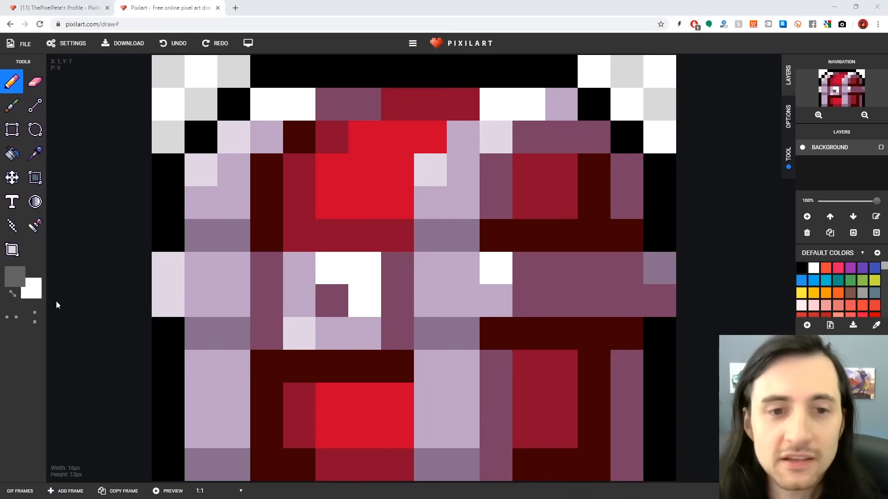
Resize the chest drawing's canvas to 32 px wide and 32 px high
click(12, 250)
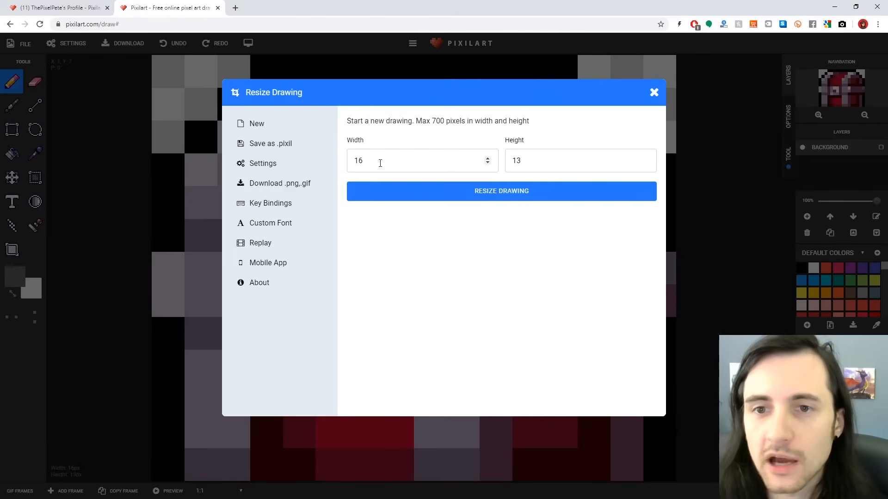
click(653, 93)
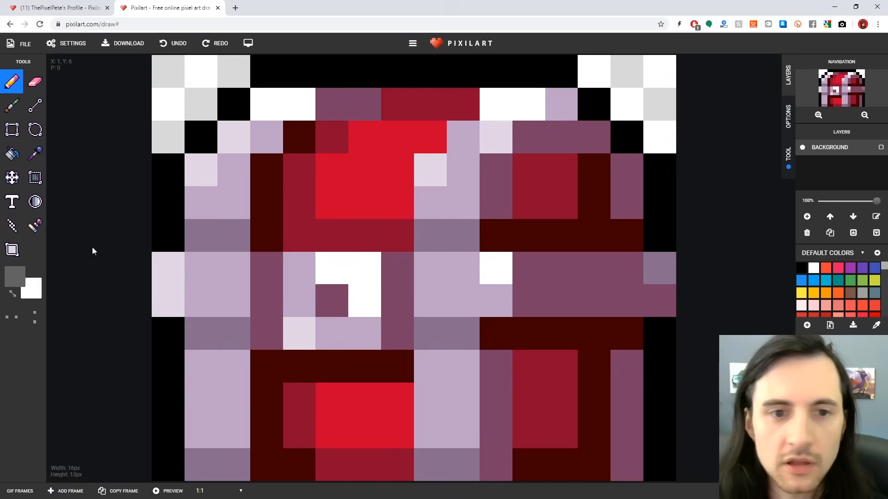
click(12, 251)
click(399, 162)
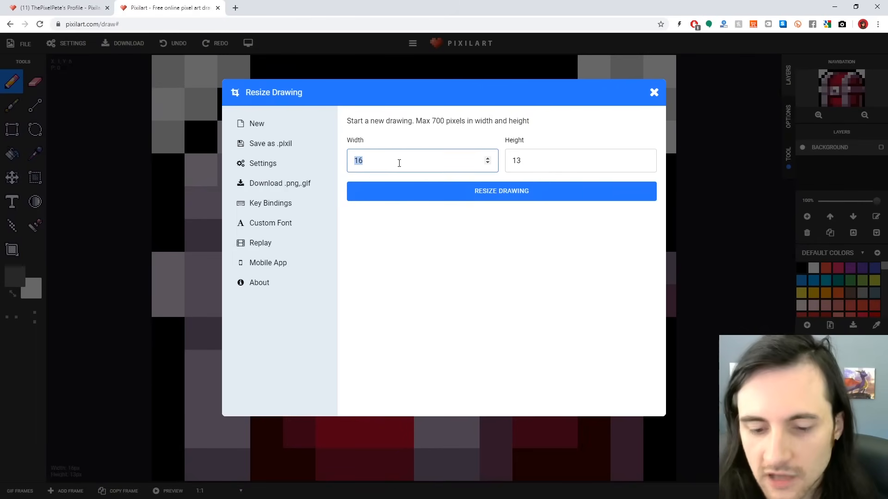
double_click(525, 160)
text(32)
click(494, 196)
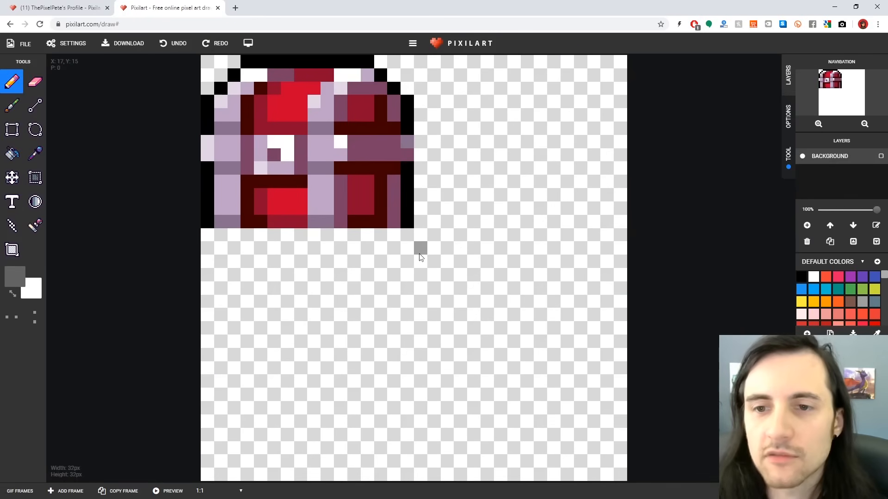
Select the whole treasure chest with the Select tool and move it to the centre of the canvas
click(35, 179)
drag(442, 255, 193, 54)
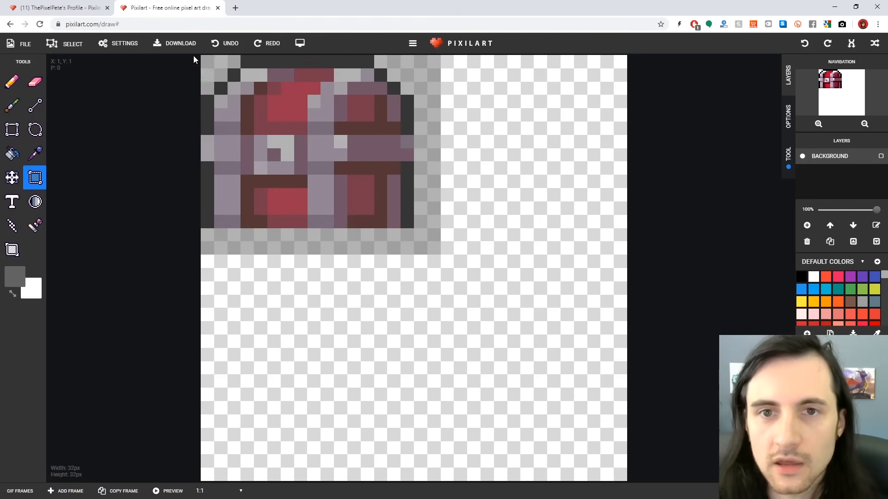
drag(293, 123, 404, 233)
click(33, 179)
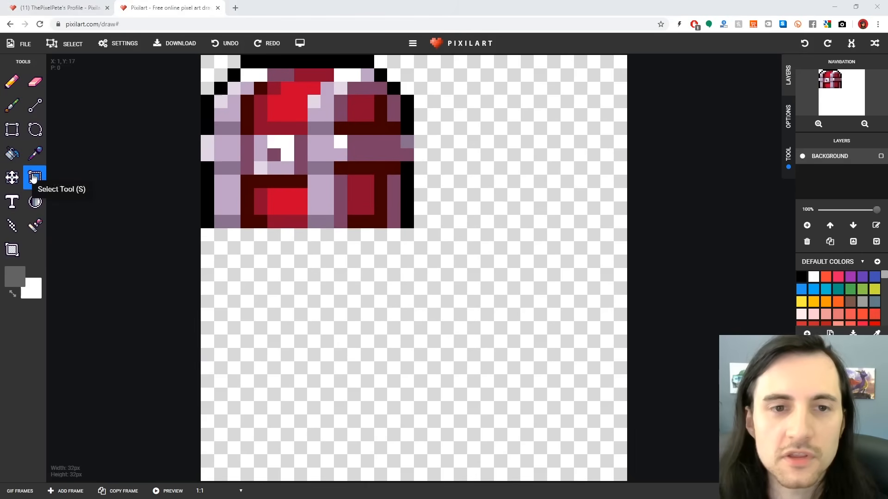
drag(210, 65, 407, 353)
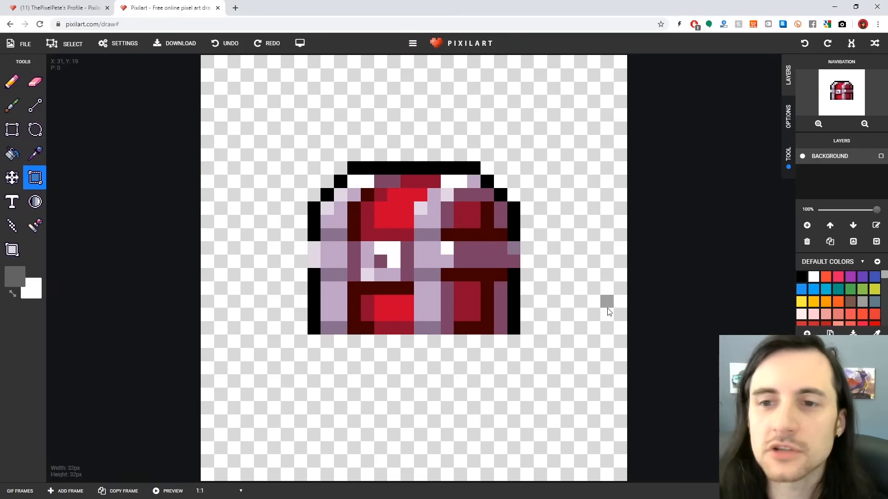
Preview the treasure chest drawing twice and return to the editing canvas
key(space)
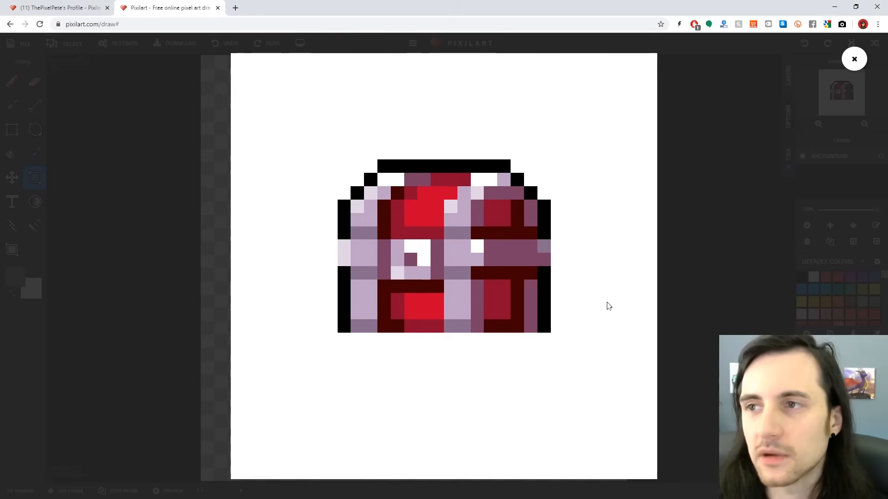
click(858, 63)
key(space)
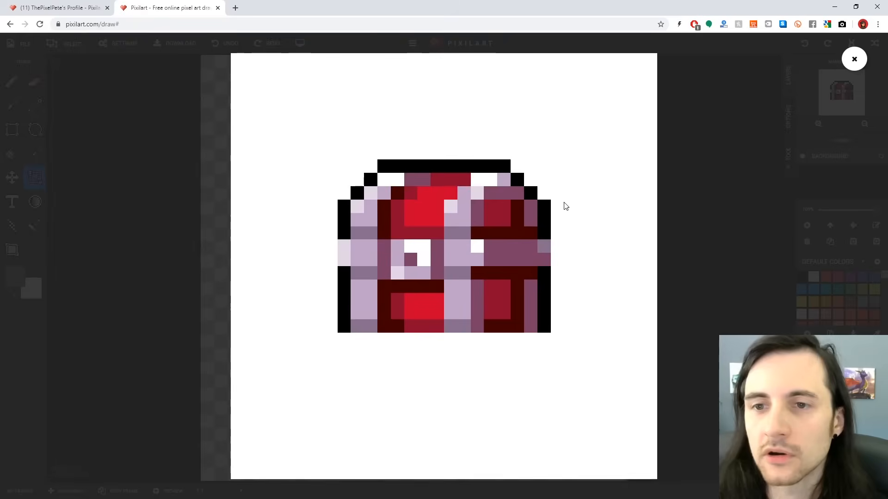
key(space)
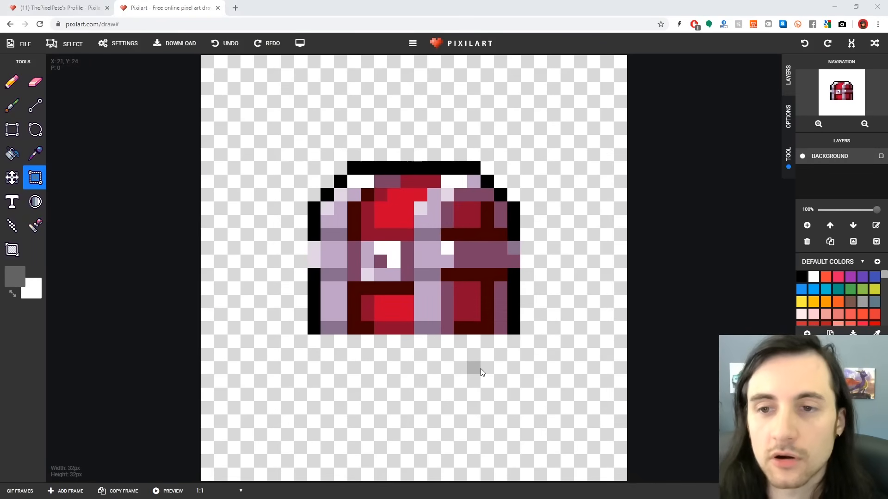
Erase a test stroke across the top of the treasure chest with the Eraser tool and undo it
click(34, 82)
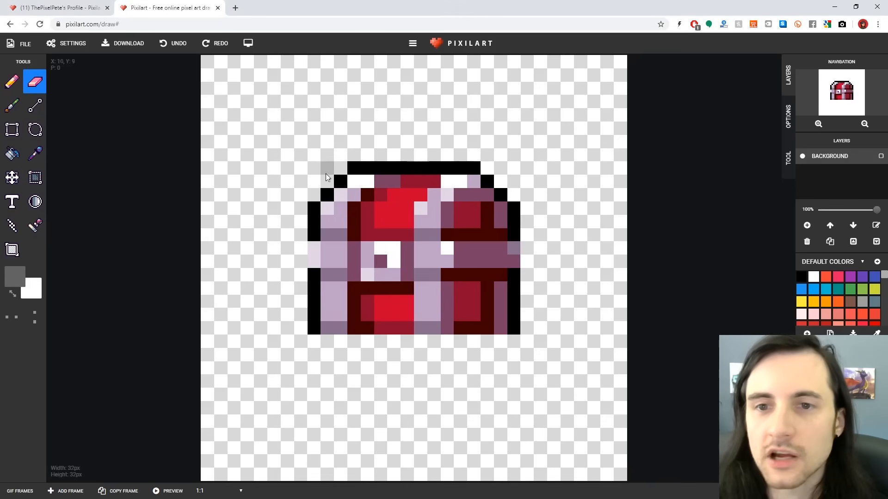
mouse_move(325, 174)
mouse_down()
mouse_move(269, 188)
mouse_move(298, 205)
mouse_move(505, 203)
mouse_up()
key(ctrl+z)
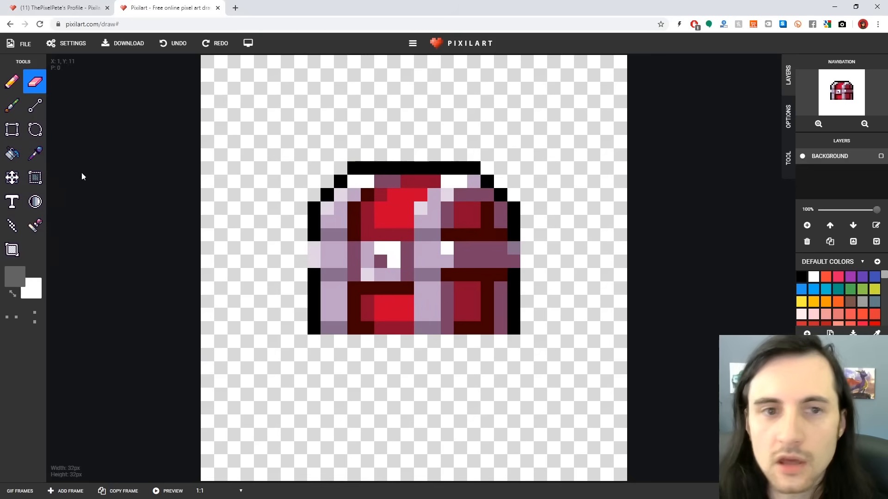
Select and delete the whole treasure chest, and undo and redo the deletion repeatedly, finishing with an undo
click(34, 177)
mouse_move(295, 149)
mouse_down()
mouse_move(483, 342)
mouse_move(525, 349)
mouse_up()
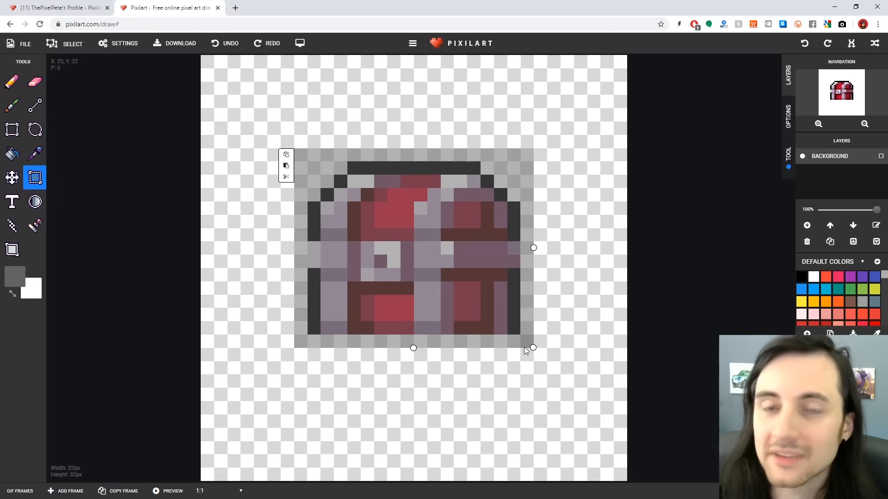
key(Delete)
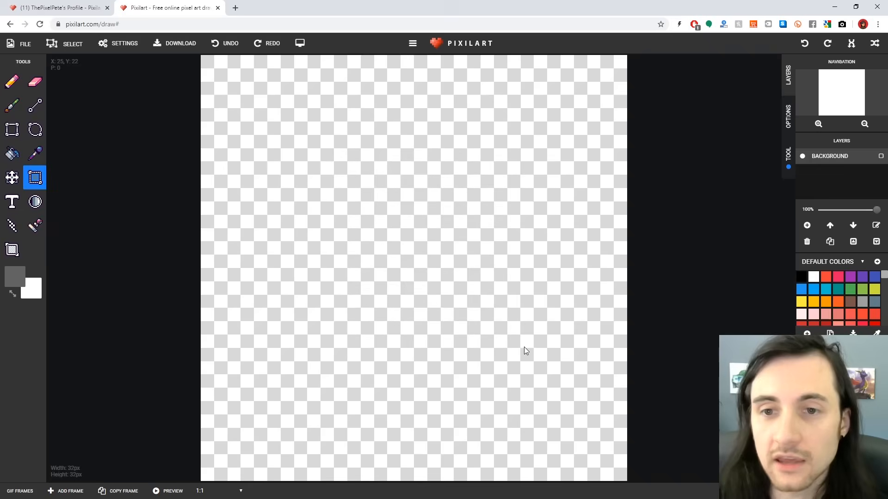
click(219, 45)
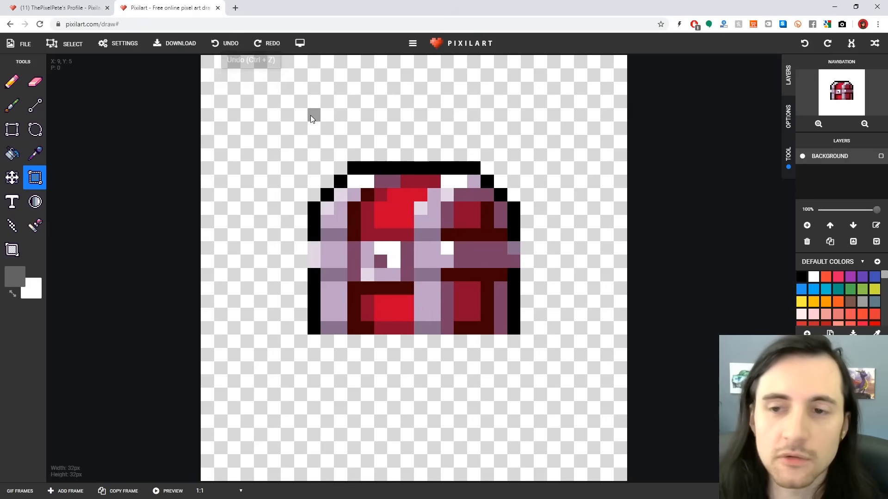
click(266, 44)
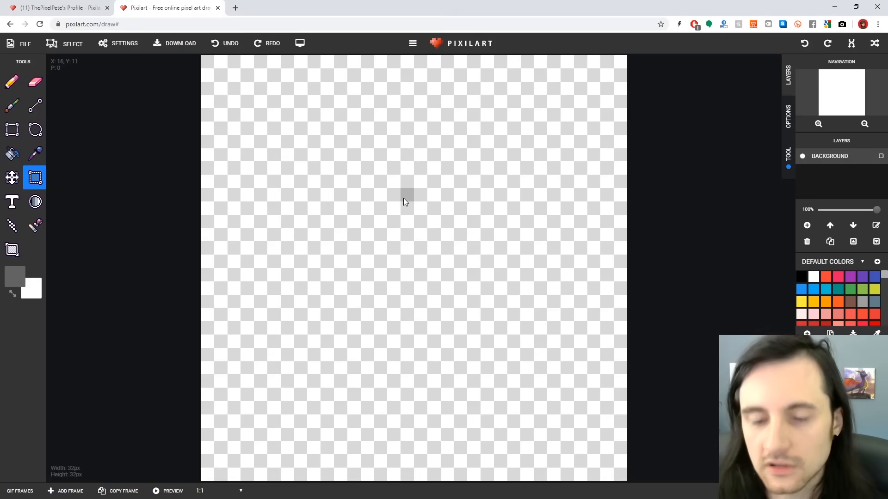
key(ctrl+z)
key(ctrl+y)
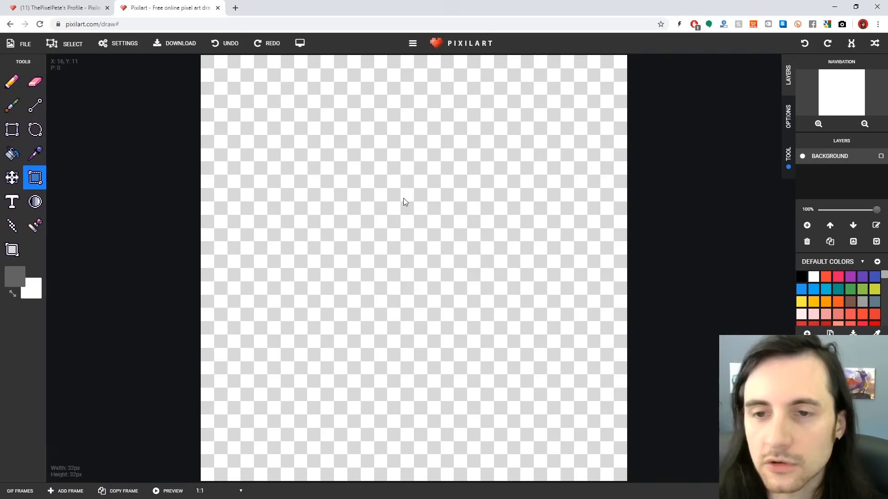
key(ctrl+z)
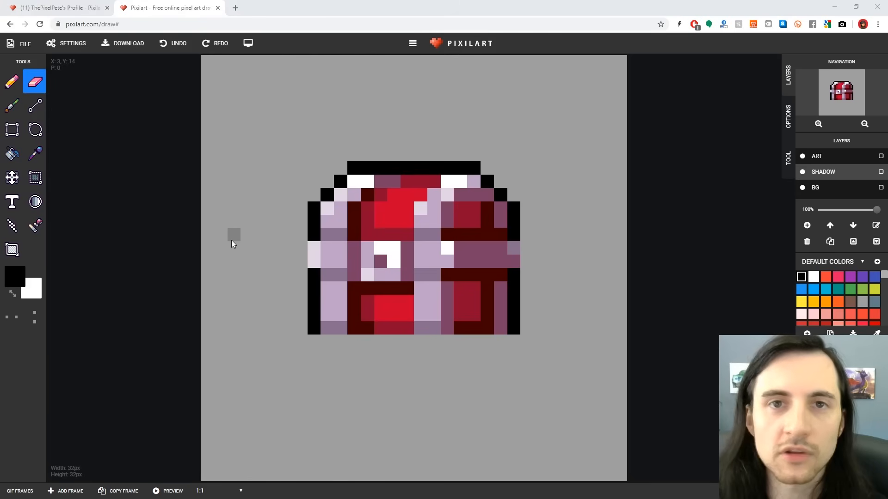
Draw a black shadow directly beneath the chest on the SHADOW layer with the Pencil tool and lower the layer's opacity to 20%
click(12, 81)
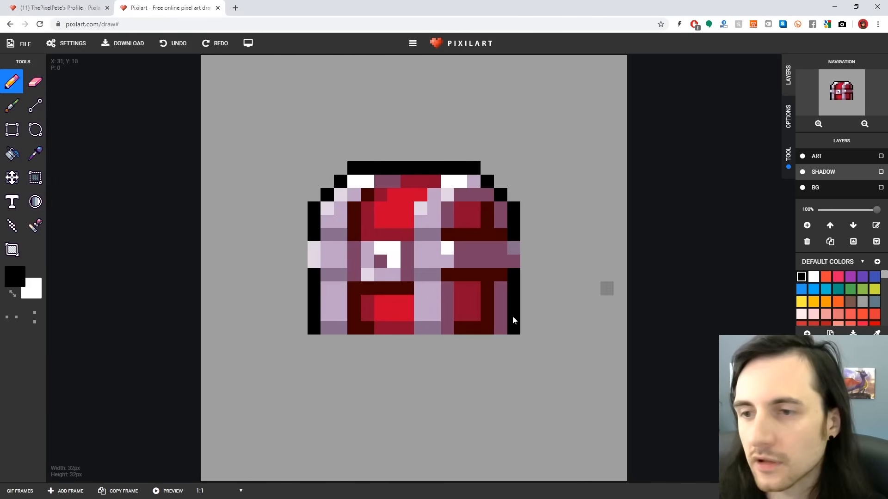
mouse_move(314, 342)
mouse_down()
mouse_move(517, 341)
mouse_move(514, 349)
mouse_move(311, 351)
mouse_move(326, 366)
mouse_move(504, 366)
mouse_up()
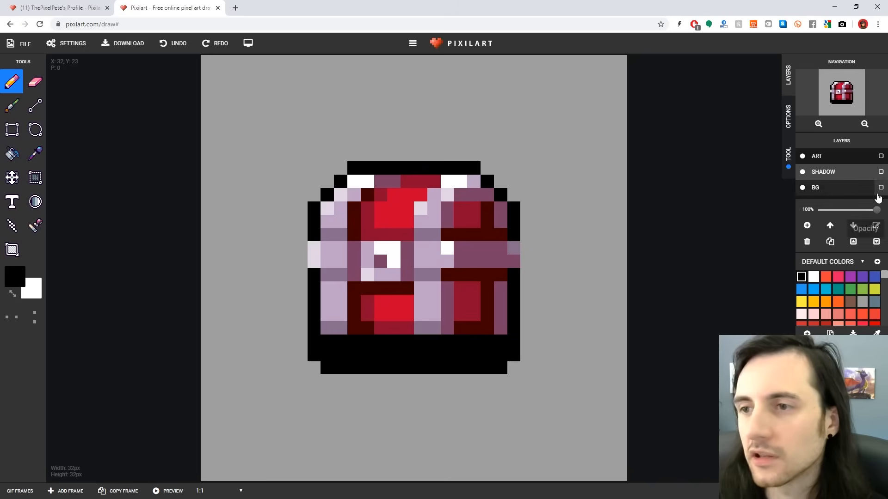
drag(877, 212, 831, 212)
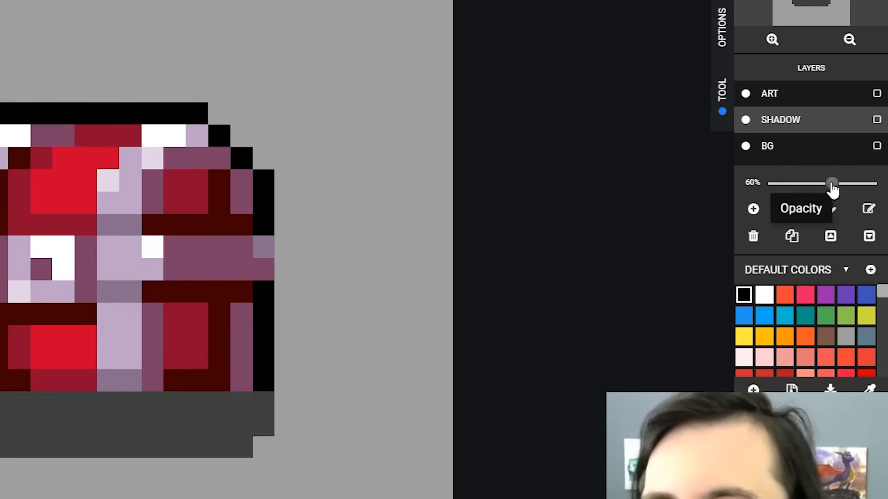
drag(794, 189, 783, 188)
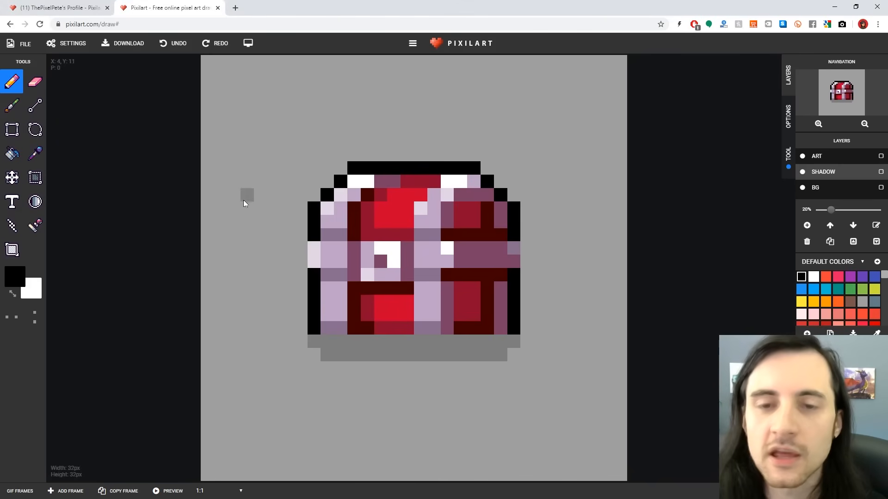
Draw a freehand black curve above and to the left of the chest on the ART layer
click(816, 156)
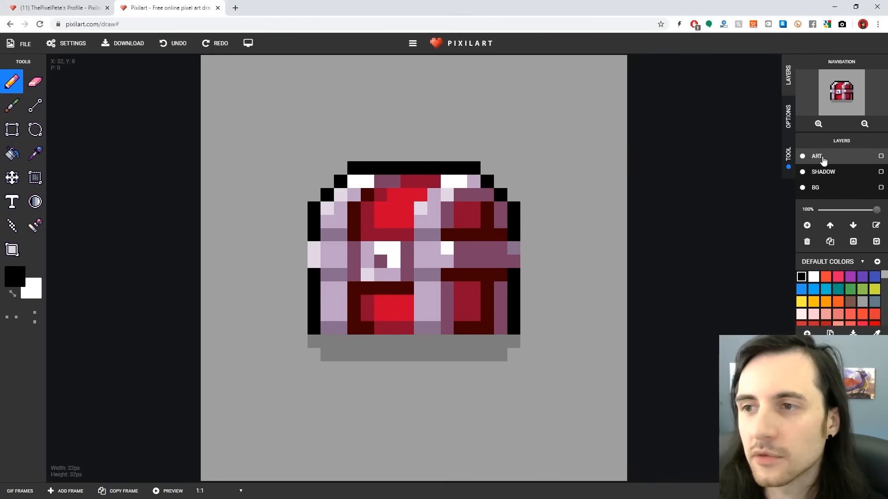
mouse_move(234, 196)
mouse_down()
mouse_move(237, 160)
mouse_move(266, 133)
mouse_move(354, 101)
mouse_up()
click(283, 131)
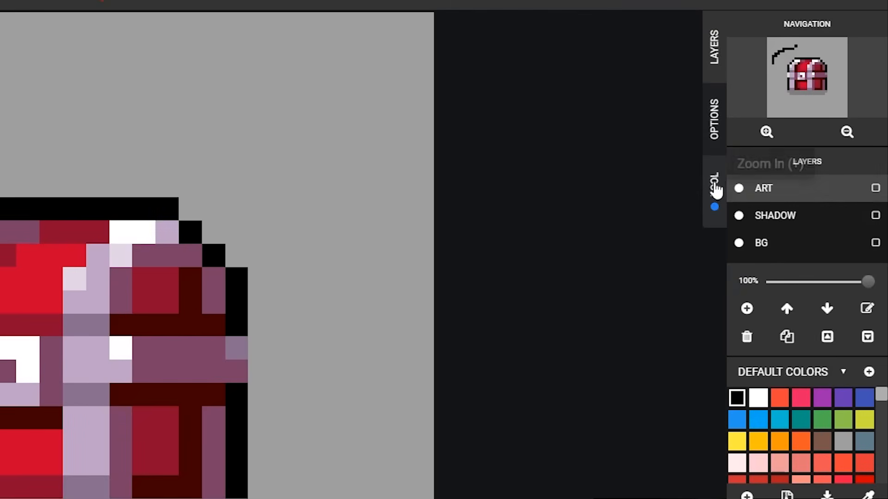
Enable Pixel Perfect for the Pencil tool and draw a freehand black loop around the chest
click(788, 152)
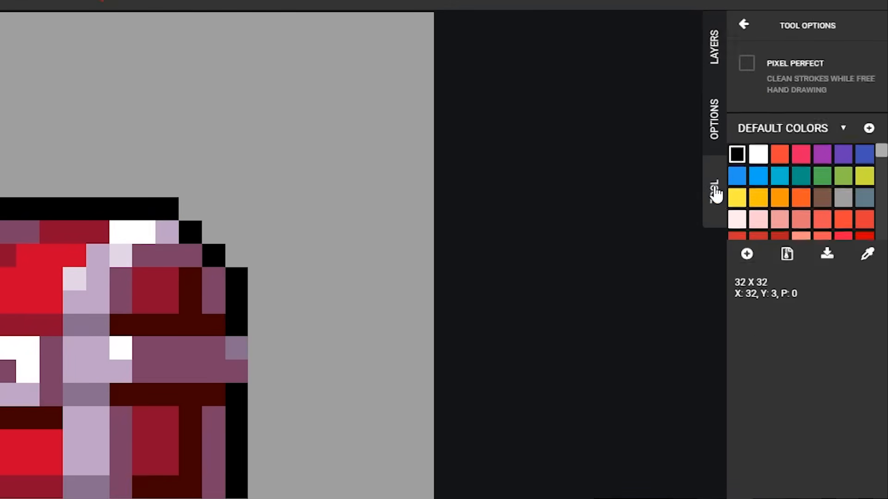
click(748, 65)
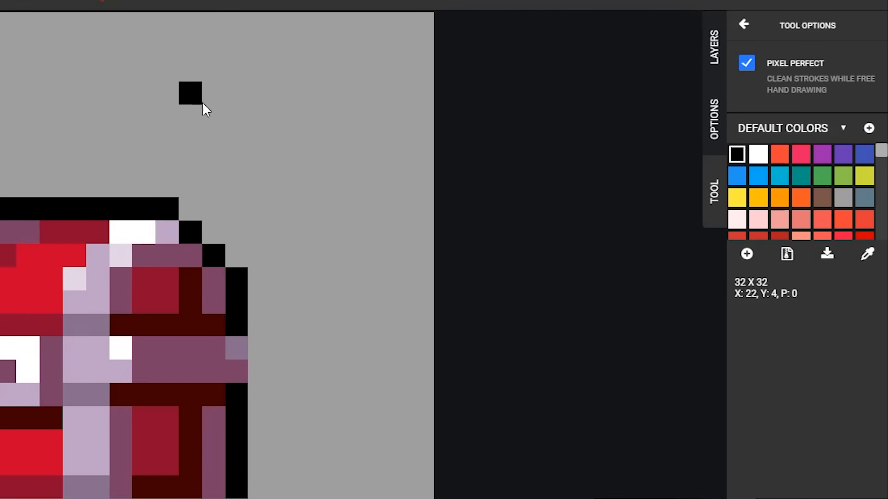
mouse_move(202, 104)
mouse_down()
mouse_move(341, 199)
mouse_move(374, 333)
mouse_move(375, 498)
mouse_move(227, 498)
mouse_up()
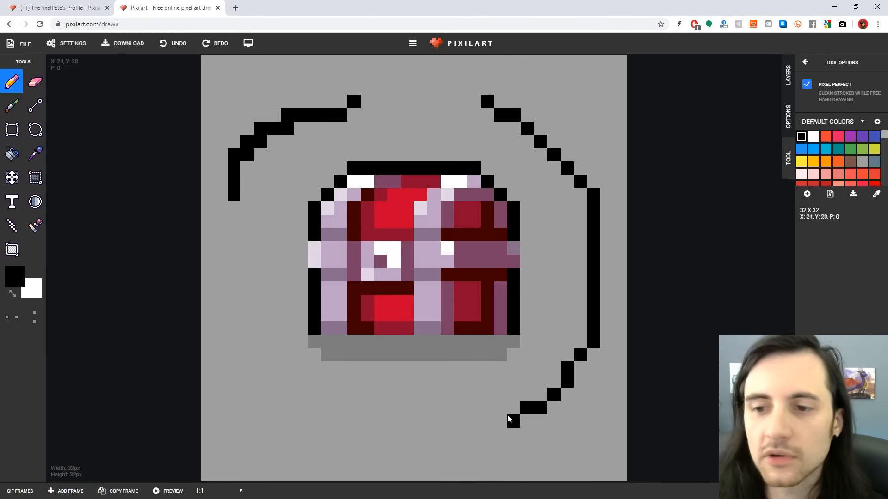
mouse_move(509, 418)
mouse_down()
mouse_move(372, 409)
mouse_move(310, 388)
mouse_move(247, 341)
mouse_move(243, 281)
mouse_move(259, 227)
mouse_move(292, 173)
mouse_move(346, 137)
mouse_move(421, 115)
mouse_up()
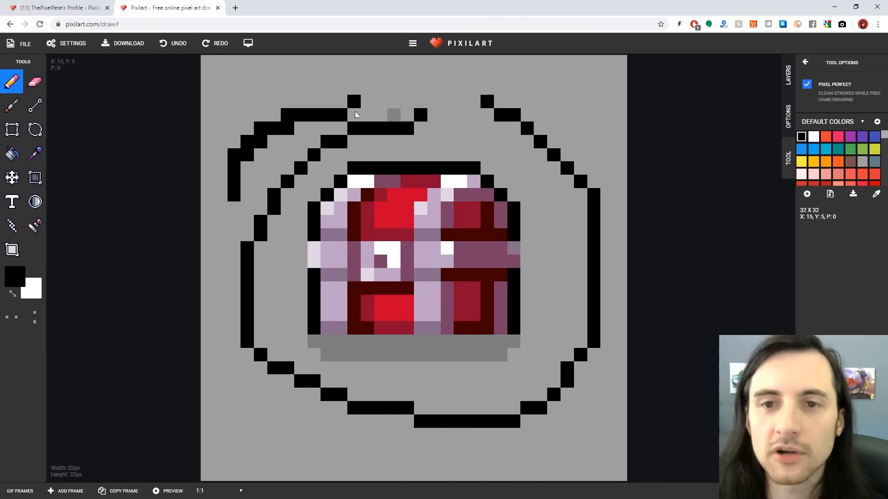
Mark doubled corner pixels of the curve above and left of the chest in red
click(826, 185)
drag(260, 128, 261, 144)
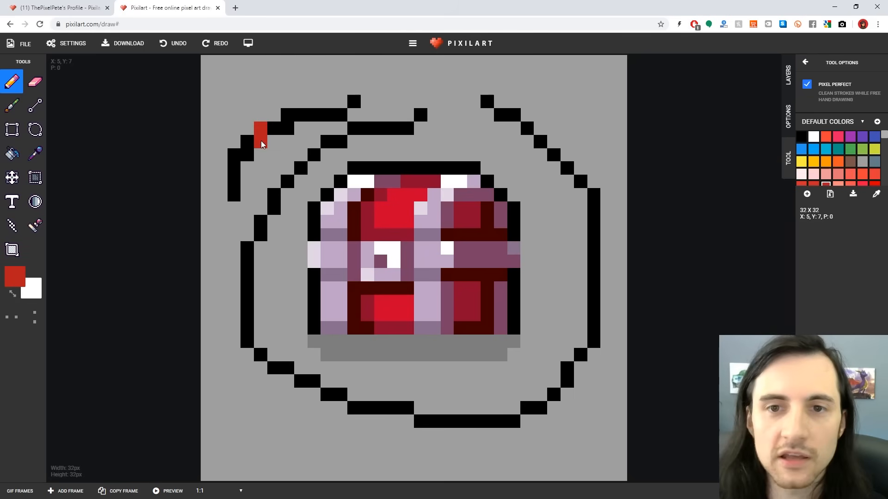
click(287, 126)
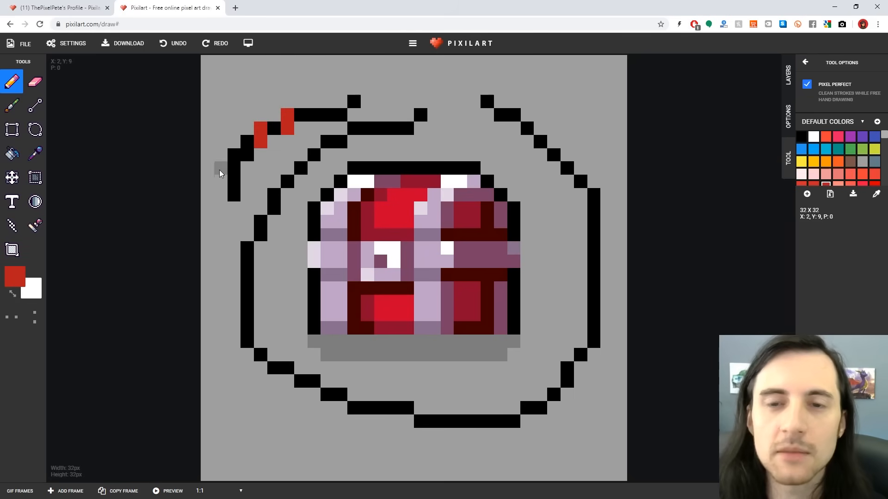
Undo the red marks and all black test strokes around the chest
key(ctrl+z)
key(ctrl+z)
key(ctrl+z)
key(ctrl+z)
key(ctrl+z)
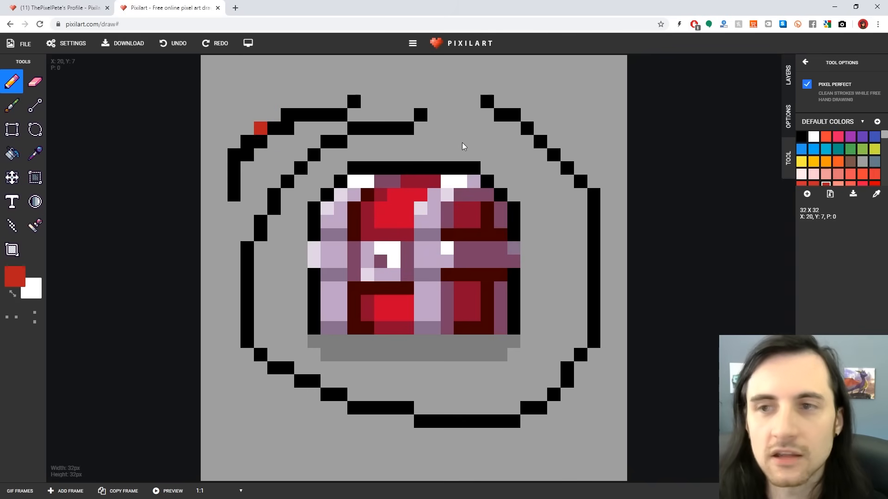
key(ctrl+z)
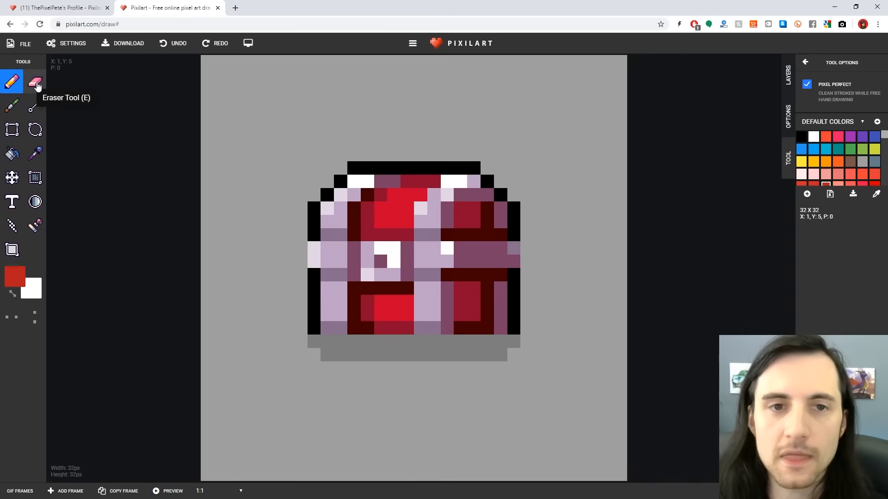
click(38, 86)
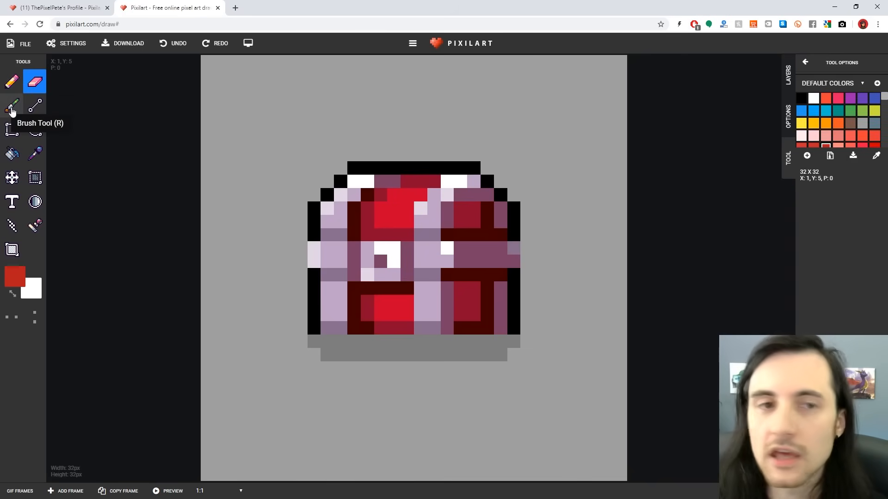
click(12, 107)
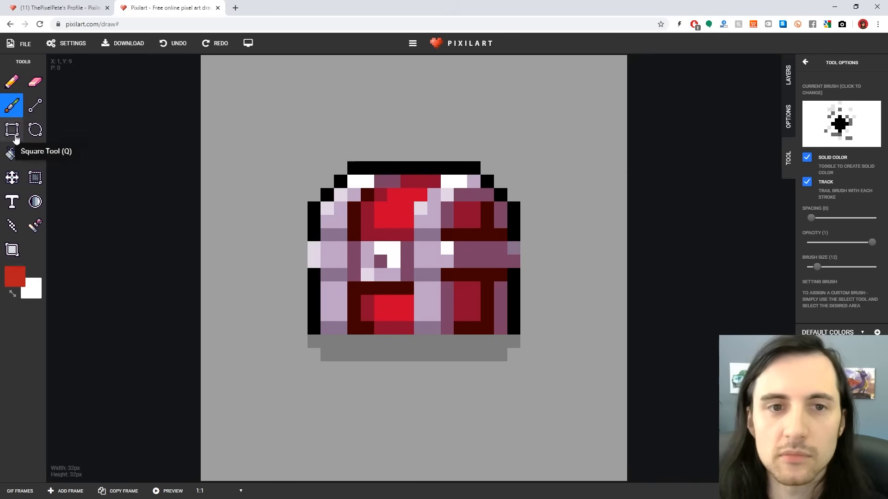
click(34, 129)
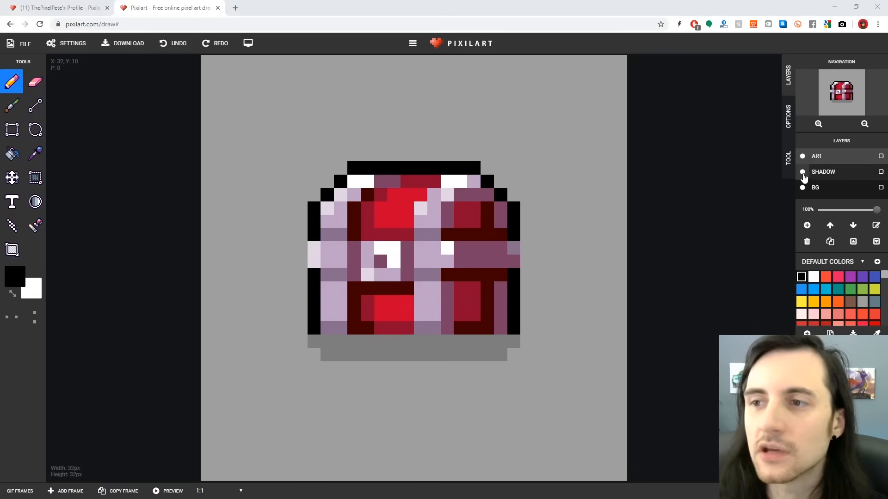
Hide the SHADOW and ART layers and add a new layer
click(803, 172)
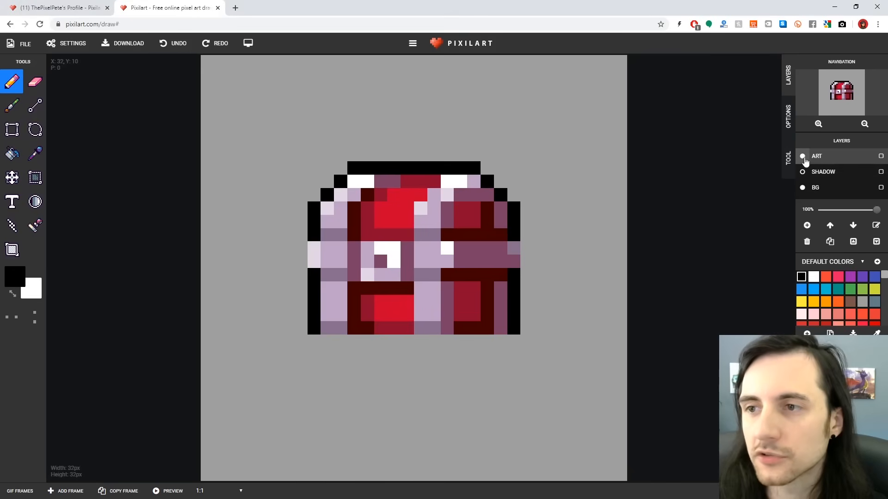
click(803, 157)
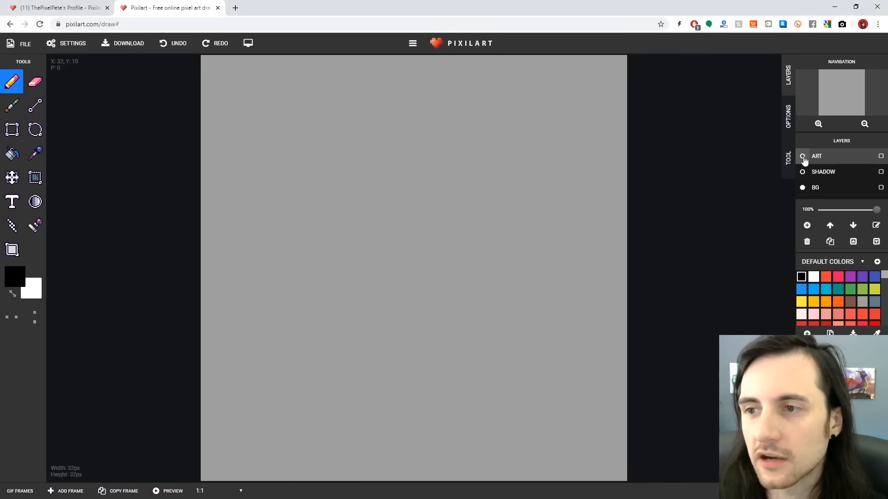
click(808, 226)
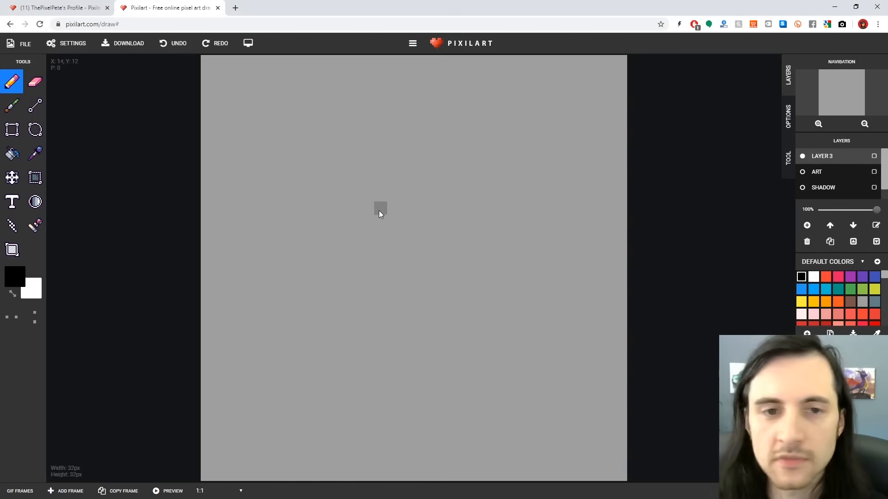
Turn on horizontal mirroring and draw a black smiley with a rounded outline joined at the top, 2×2 pixel eyes and a mouth
click(16, 322)
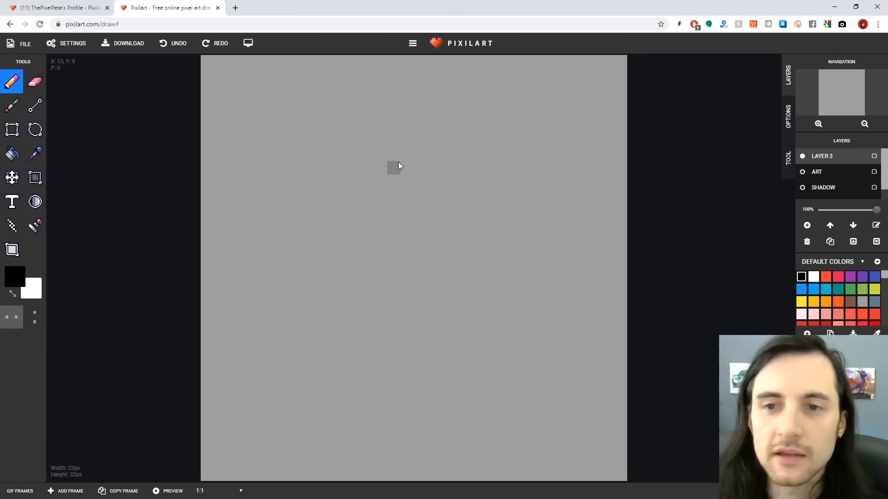
mouse_move(398, 162)
mouse_down()
mouse_move(353, 183)
mouse_move(330, 215)
mouse_move(328, 266)
mouse_move(349, 292)
mouse_move(392, 306)
mouse_up()
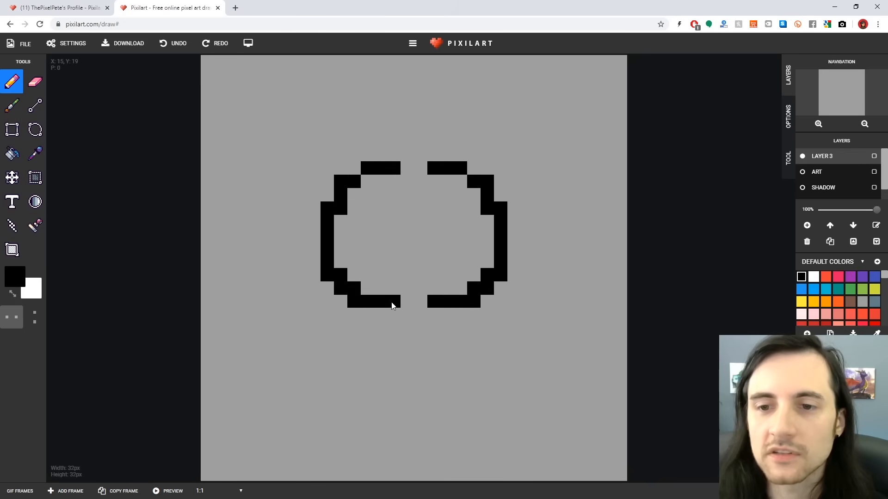
click(380, 222)
mouse_move(383, 245)
mouse_down()
mouse_move(386, 265)
mouse_move(407, 262)
mouse_up()
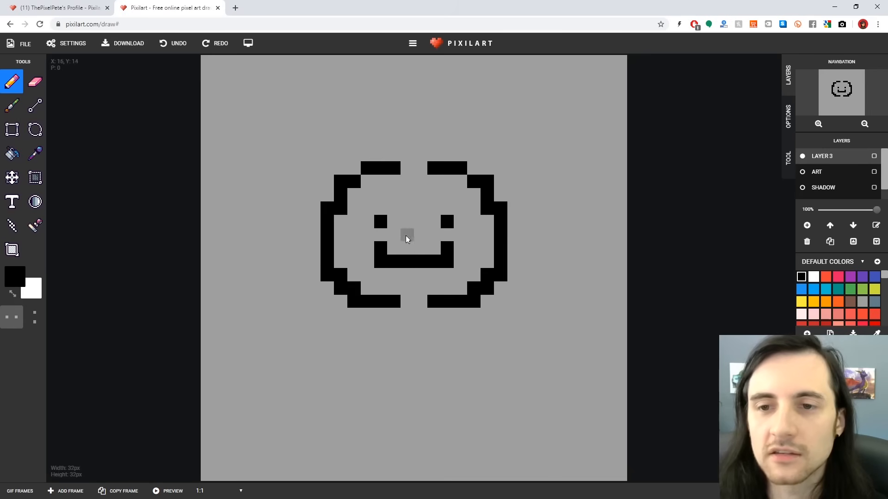
click(394, 222)
click(394, 208)
click(380, 208)
click(411, 167)
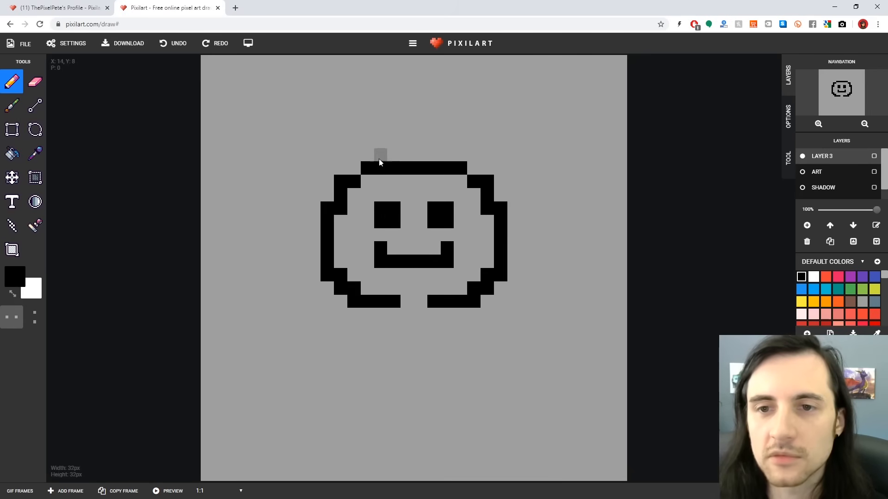
mouse_move(368, 155)
mouse_down()
mouse_move(325, 138)
mouse_move(313, 161)
mouse_move(313, 212)
mouse_up()
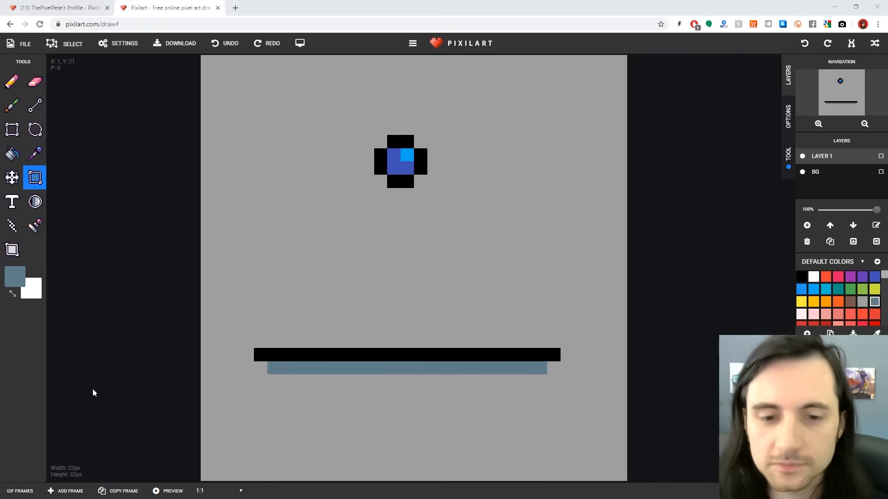
Look through the preview size options and the frame speed choices for the first animation frame
click(232, 491)
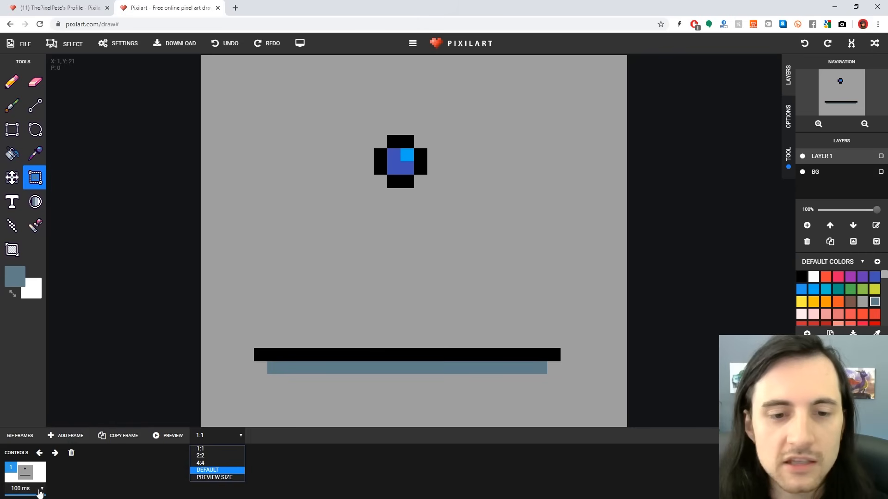
click(40, 490)
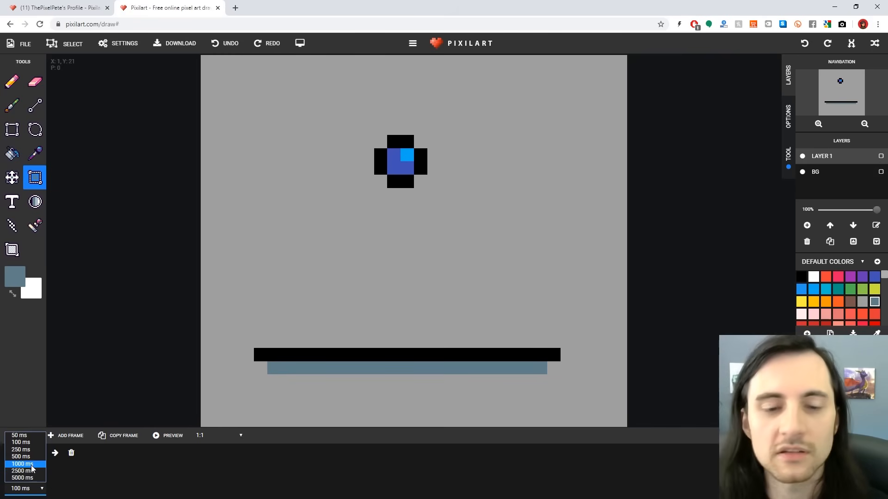
Copy the frame twice, moving the ball down 2 pixels in frame 2 and another 3 pixels in frame 3
click(115, 443)
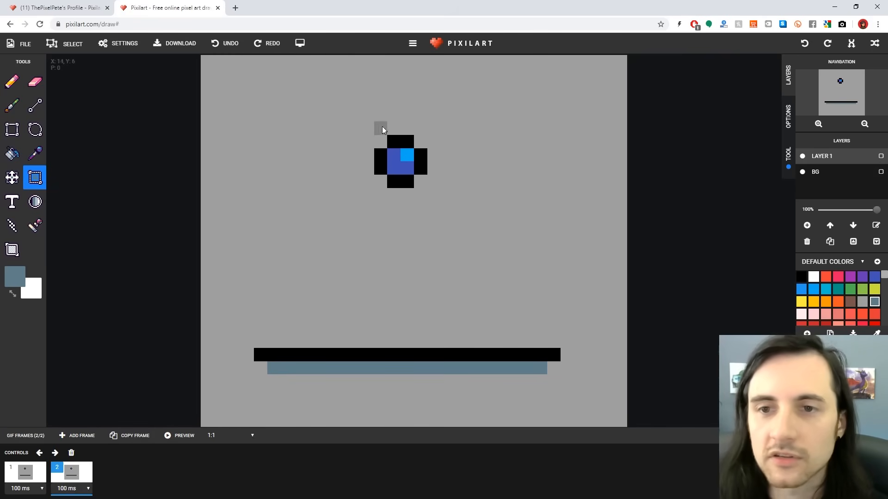
drag(348, 122, 453, 202)
drag(420, 168, 420, 185)
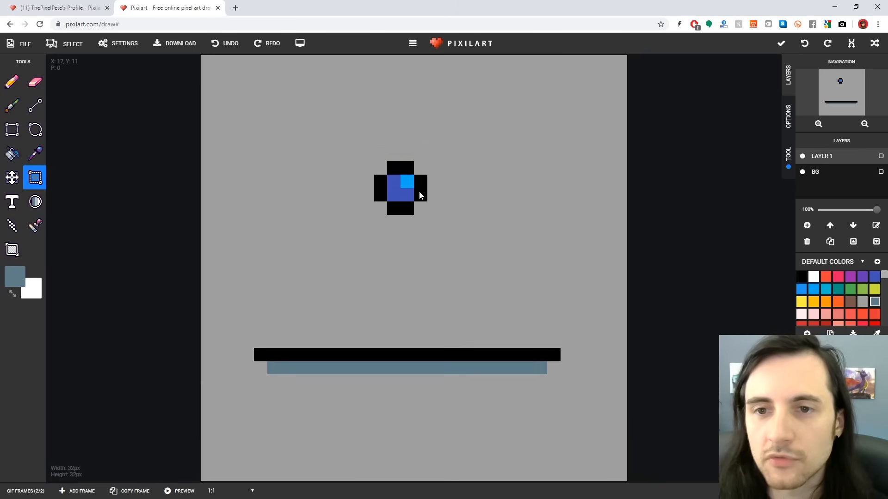
click(130, 494)
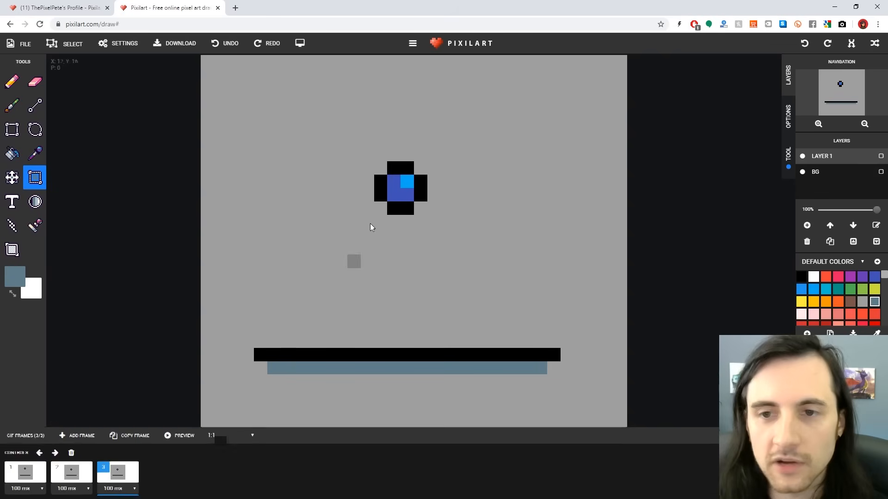
drag(364, 158, 446, 221)
drag(420, 184, 420, 228)
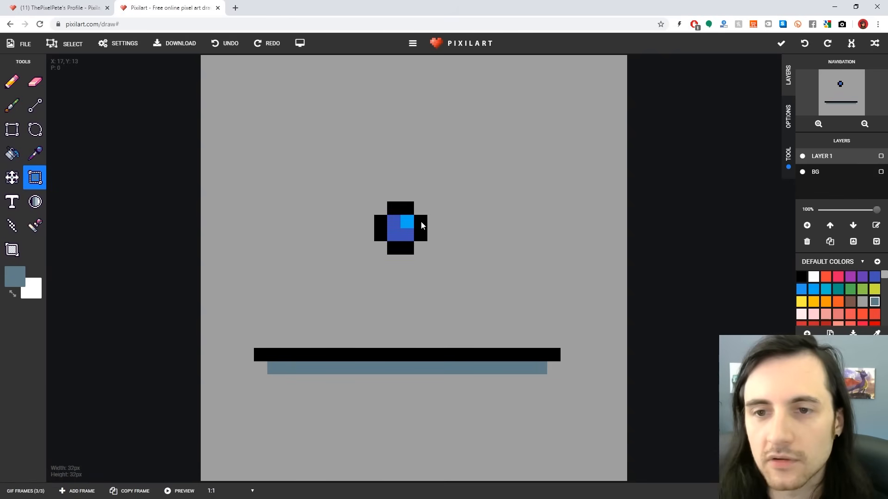
Copy the latest frame twice more, moving the ball down 3 pixels in frame 4 and about 3 more in frame 5
click(130, 491)
drag(348, 188, 445, 256)
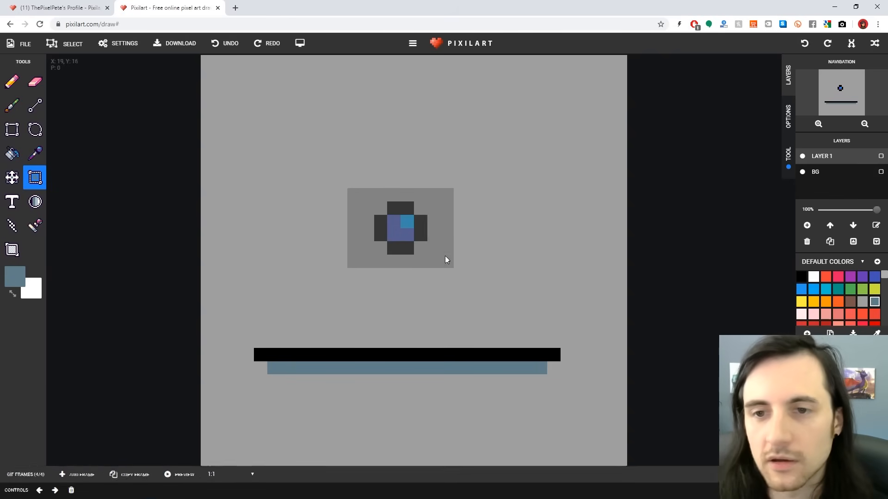
drag(422, 223, 421, 262)
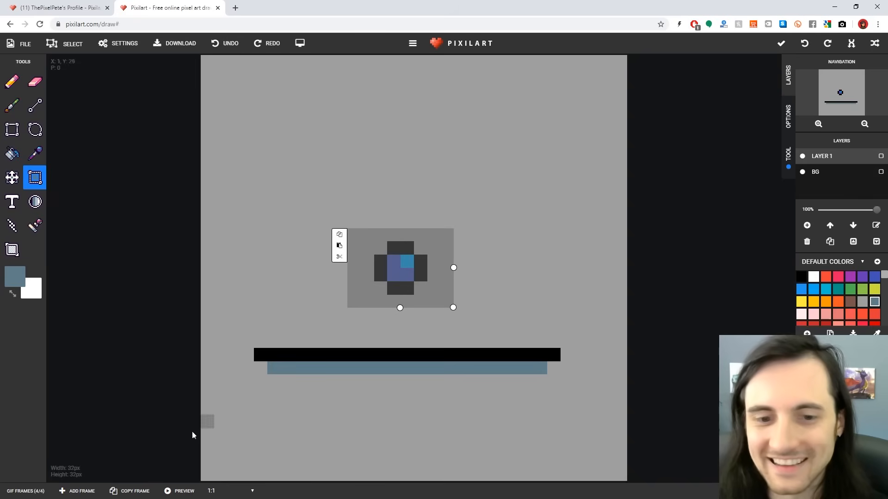
click(130, 492)
drag(364, 230, 452, 303)
drag(425, 271, 425, 310)
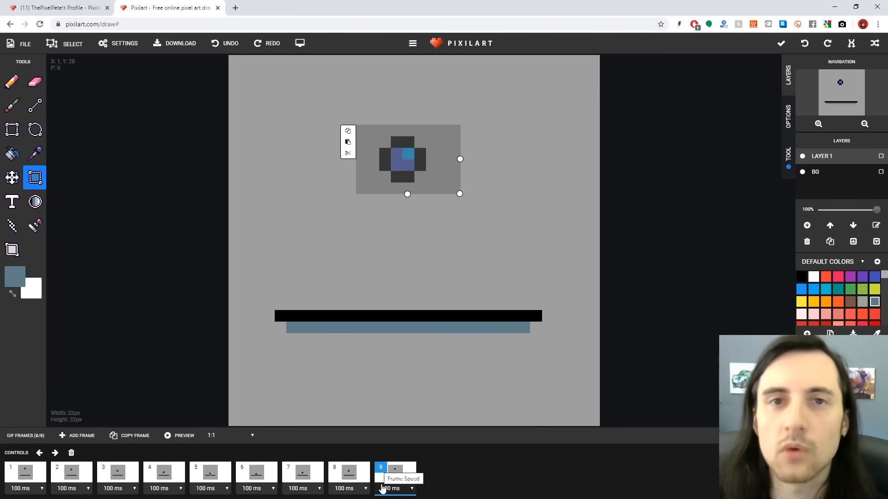
Preview the nine-frame bouncing ball animation
click(180, 434)
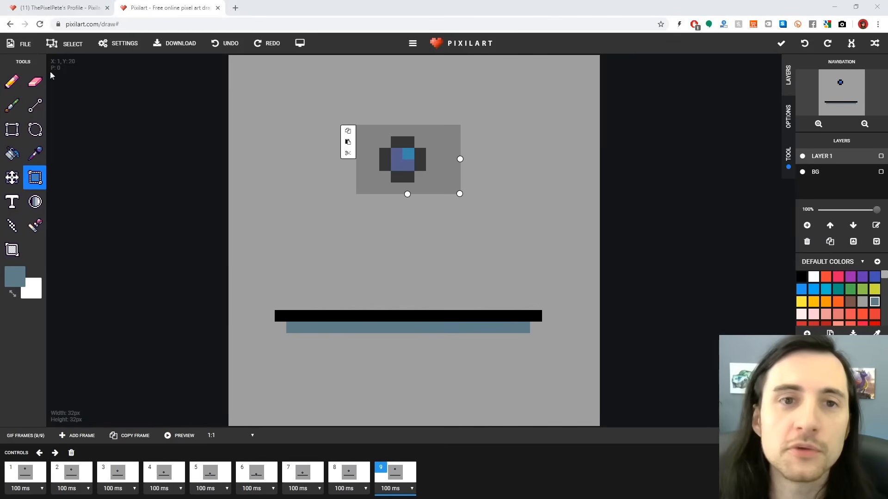
Open the download options and browse the available export sizes for the GIF and for the individual frames
click(24, 45)
click(47, 111)
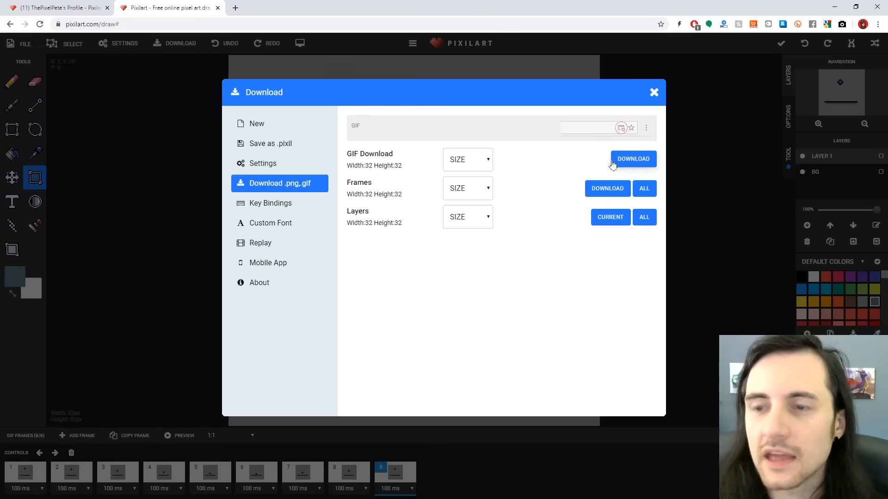
click(487, 160)
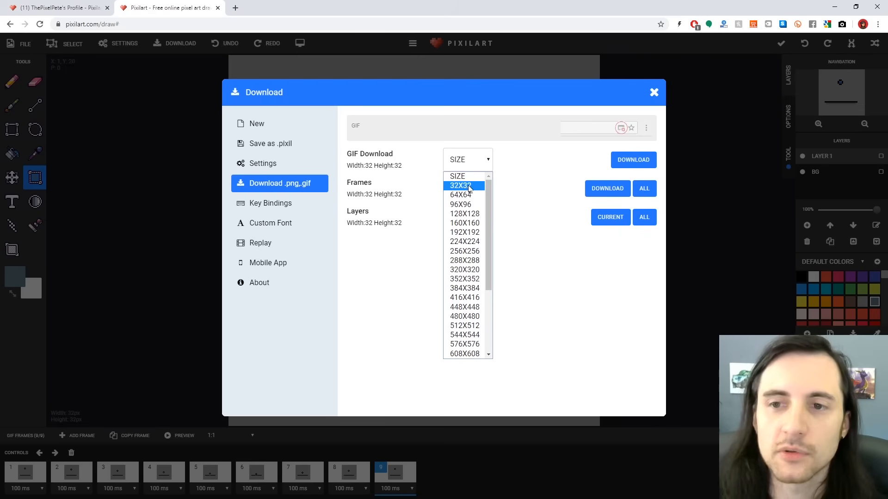
drag(489, 197, 493, 269)
drag(490, 315, 499, 222)
click(564, 330)
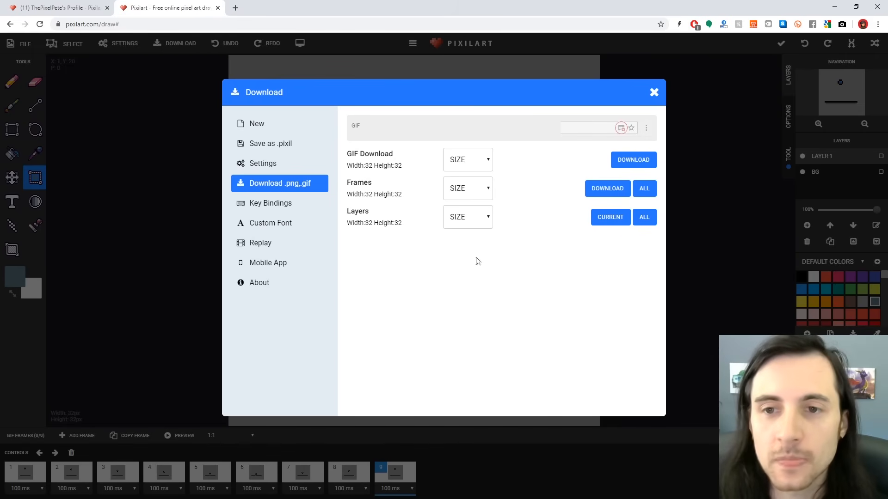
click(487, 192)
drag(487, 273, 493, 240)
click(497, 241)
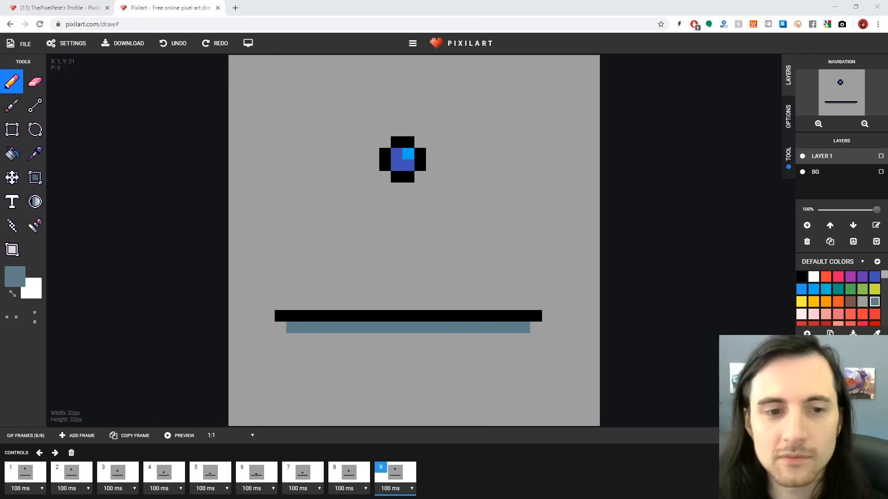